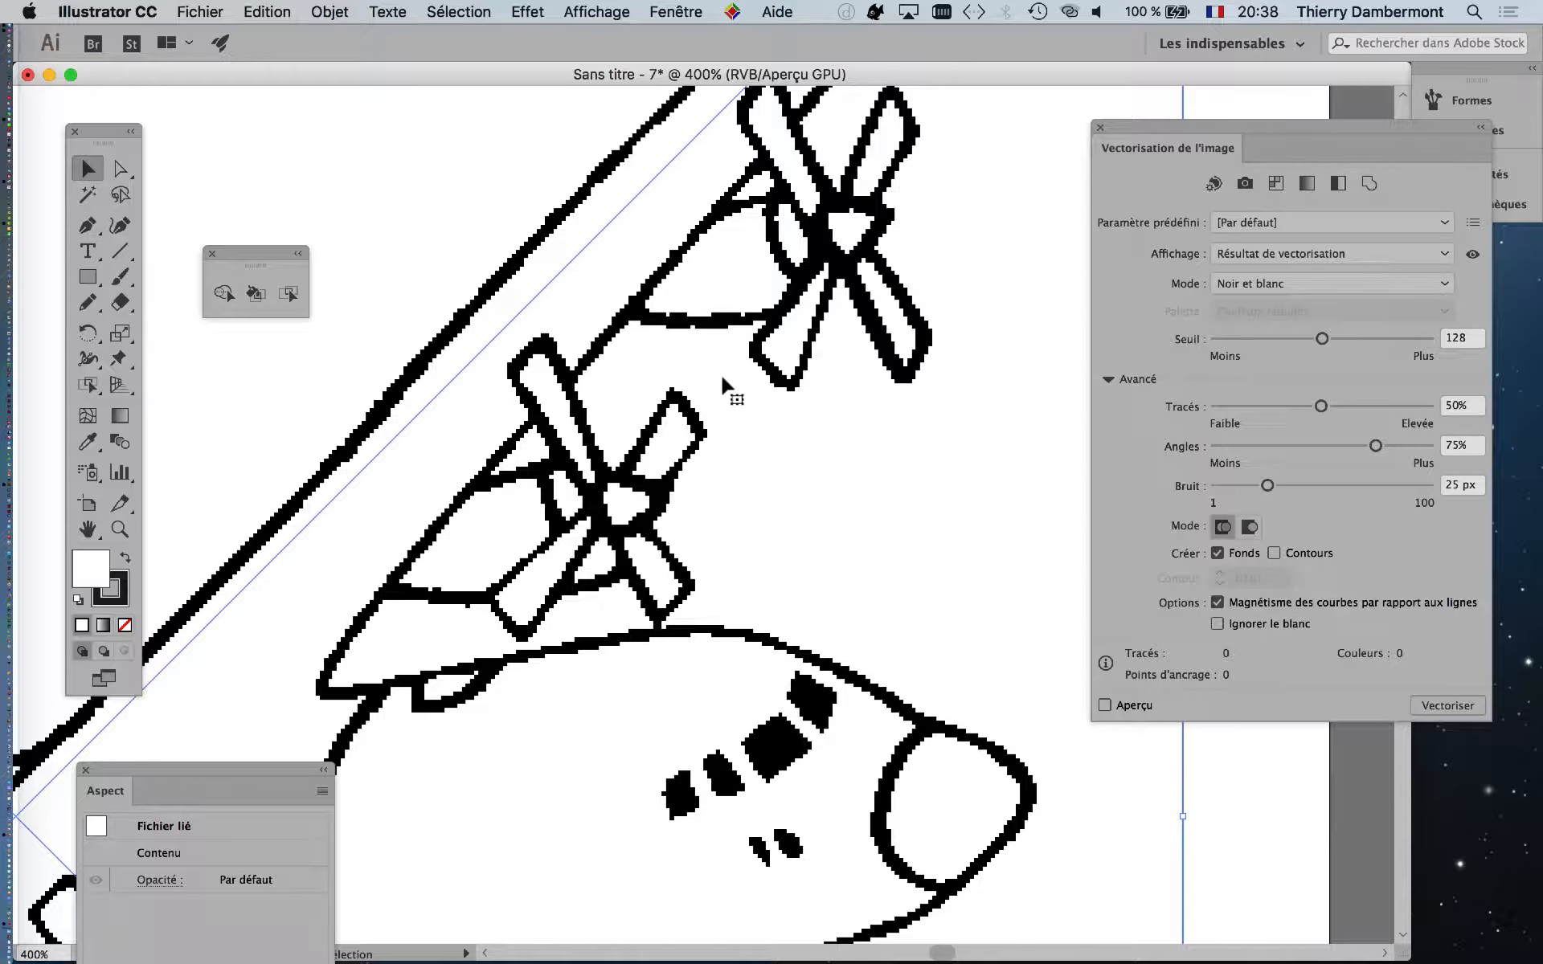
Reopen the Image Trace settings for the placed airplane drawing and enable the tracing preview
{"action": "scroll", "coordinate": [726, 385], "scroll_direction": "down", "scroll_amount": 2}
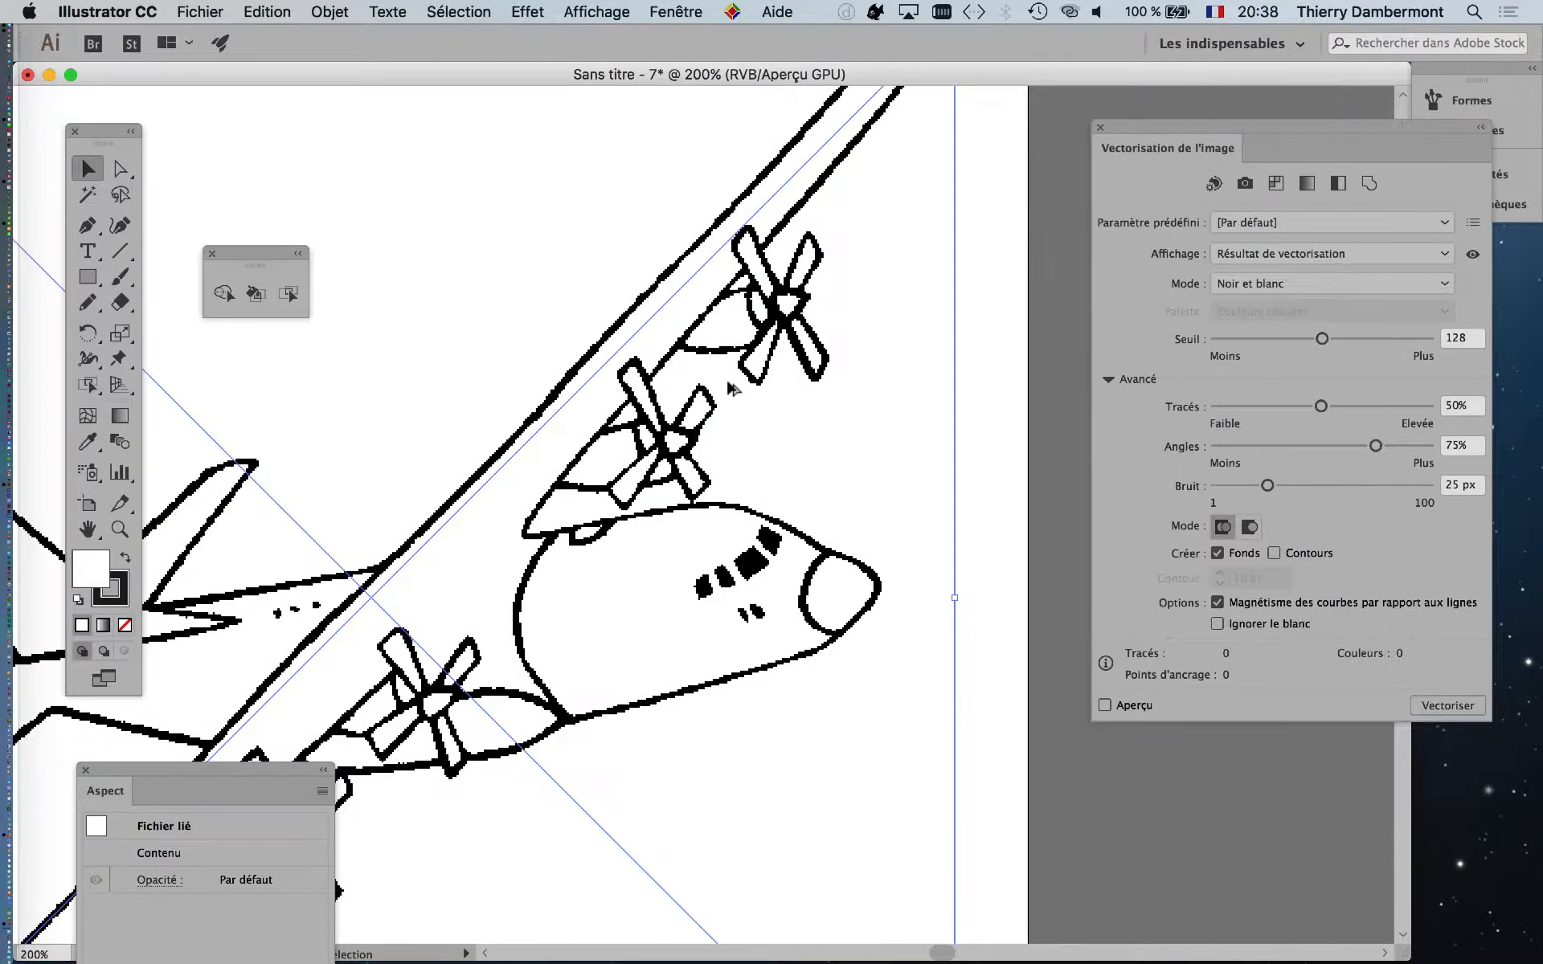
{"action": "scroll", "coordinate": [731, 388], "scroll_direction": "down", "scroll_amount": 2}
{"action": "left_click_drag", "start_coordinate": [572, 330], "coordinate": [669, 302]}
{"action": "left_click_drag", "start_coordinate": [285, 253], "coordinate": [261, 201]}
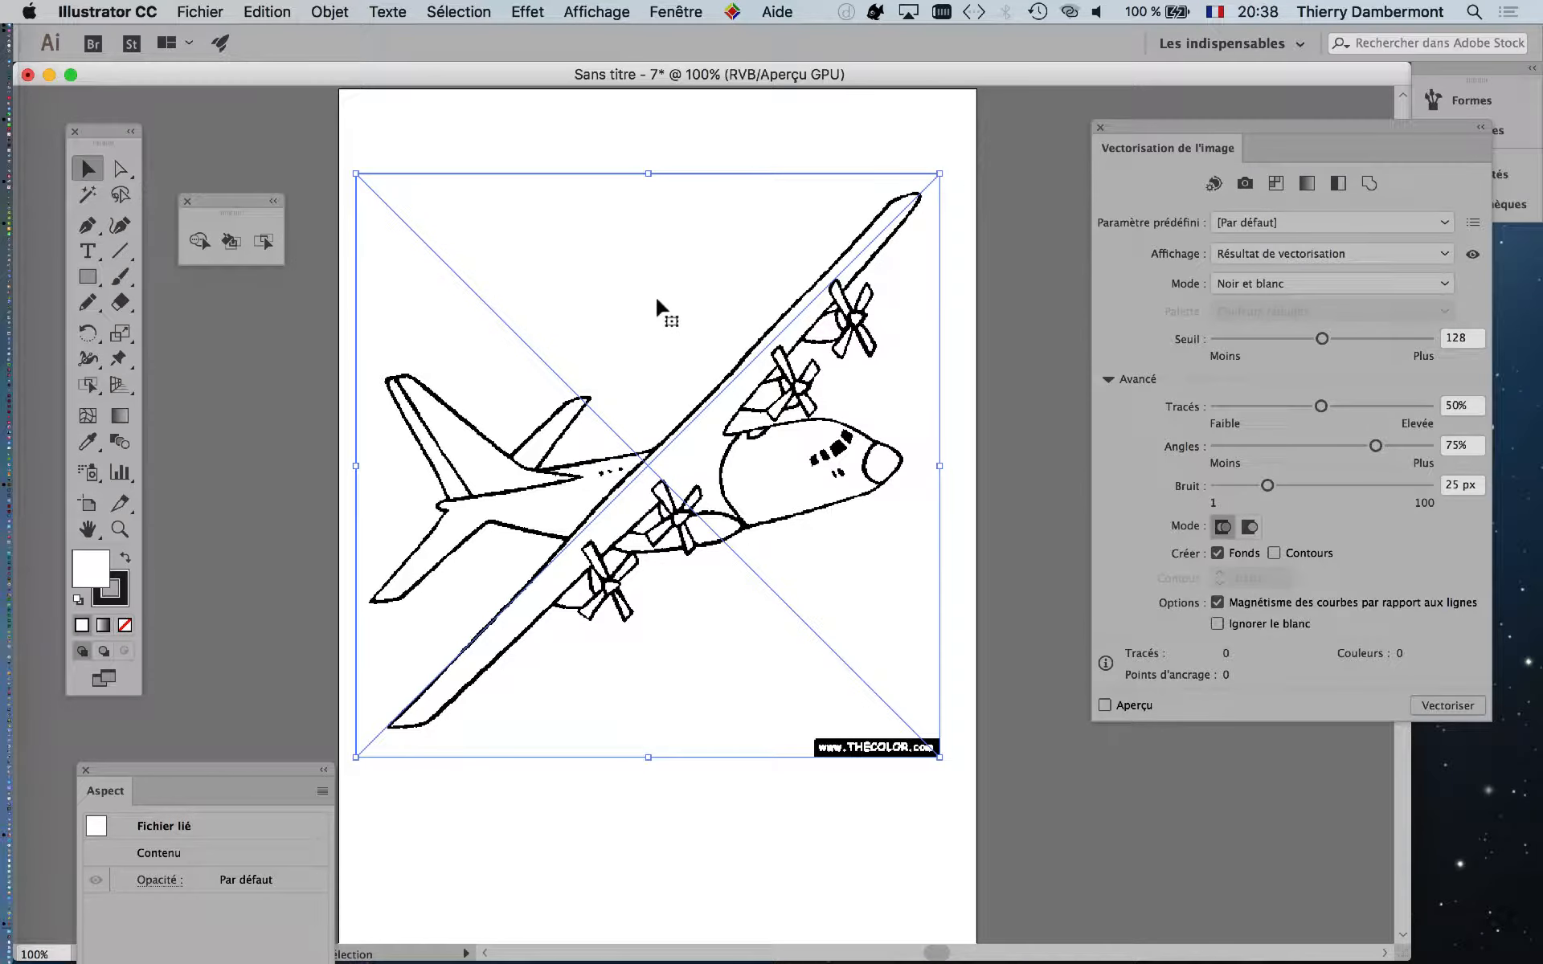
{"action": "left_click_drag", "start_coordinate": [1206, 128], "coordinate": [1074, 133]}
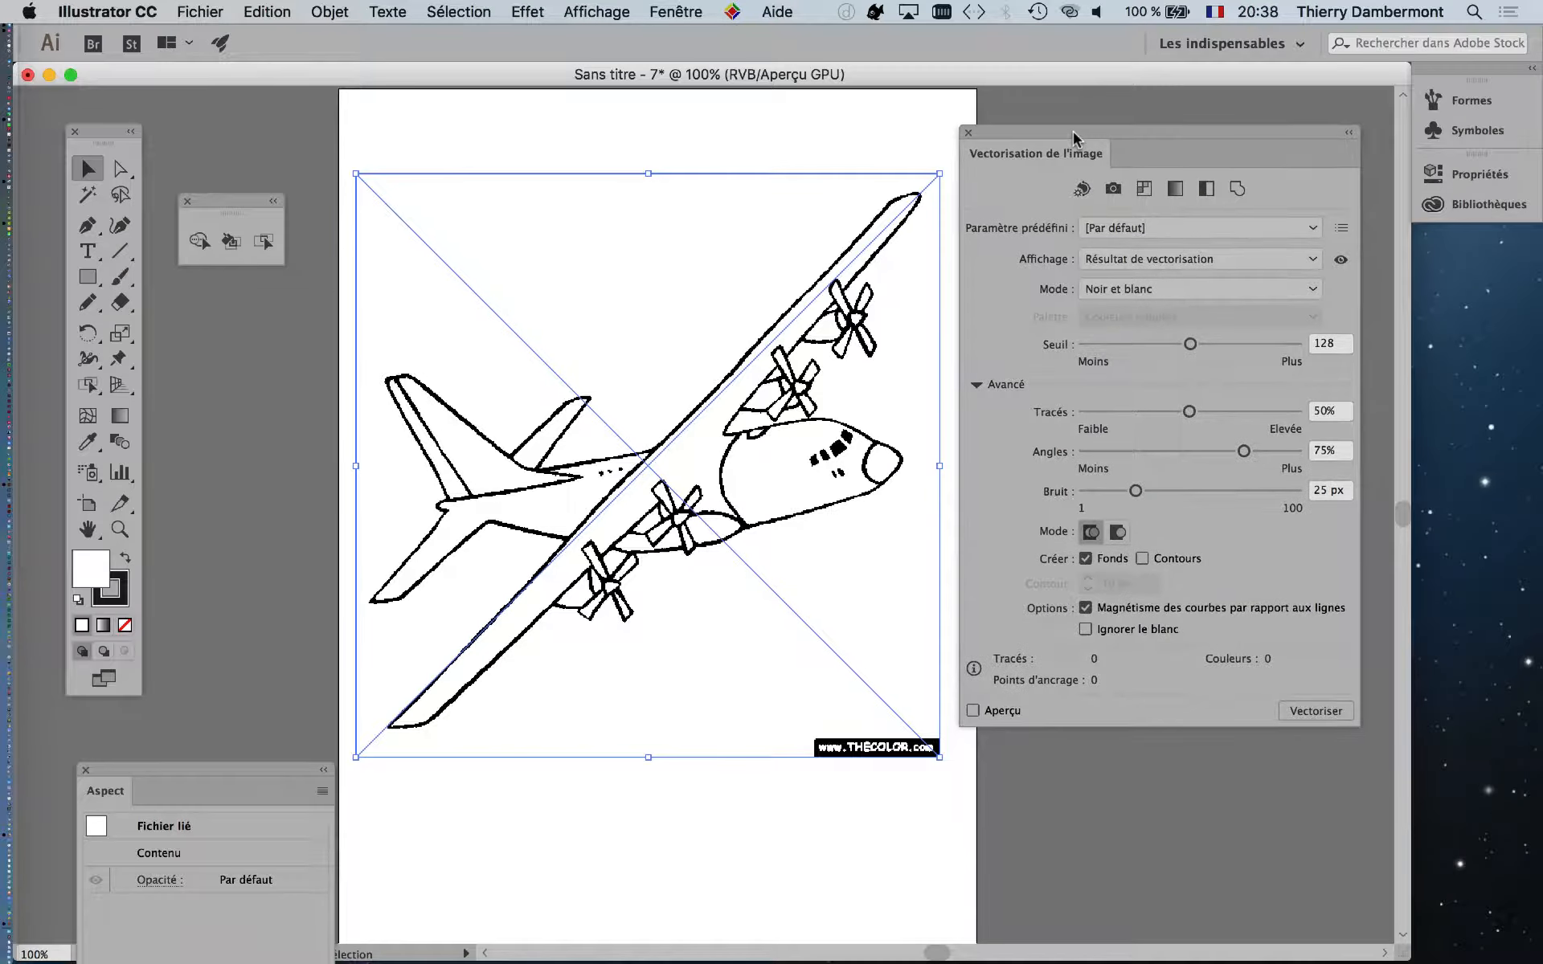
{"action": "left_click", "coordinate": [967, 134]}
{"action": "left_click", "coordinate": [676, 11]}
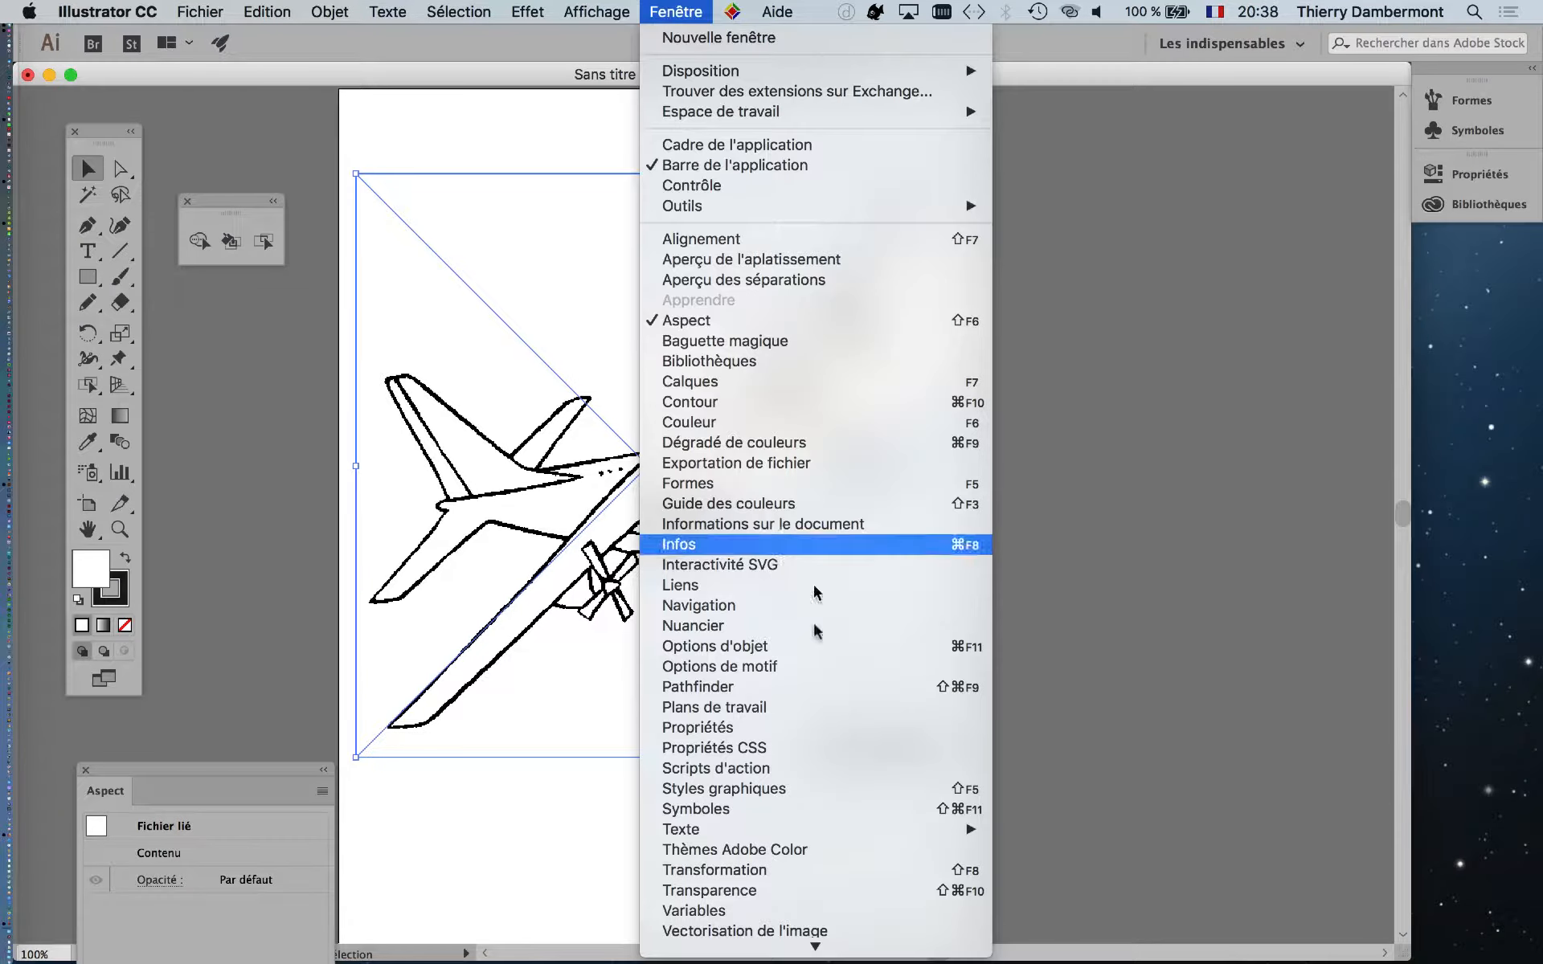
{"action": "left_click", "coordinate": [835, 932]}
{"action": "left_click_drag", "start_coordinate": [1050, 128], "coordinate": [1058, 123]}
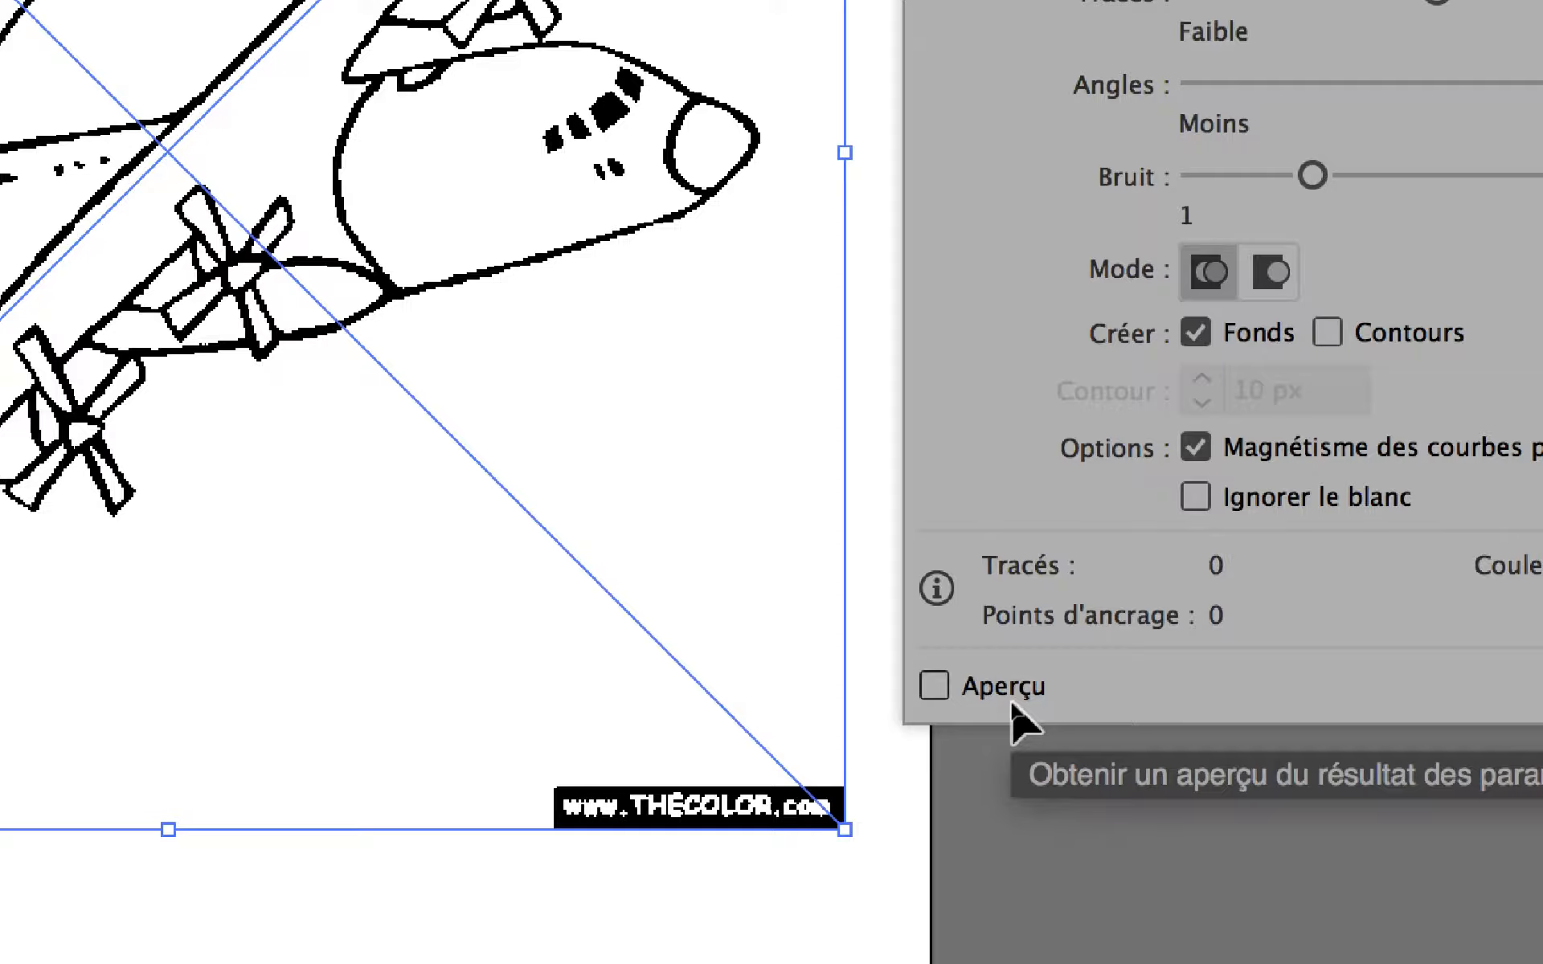
{"action": "left_click", "coordinate": [1010, 696]}
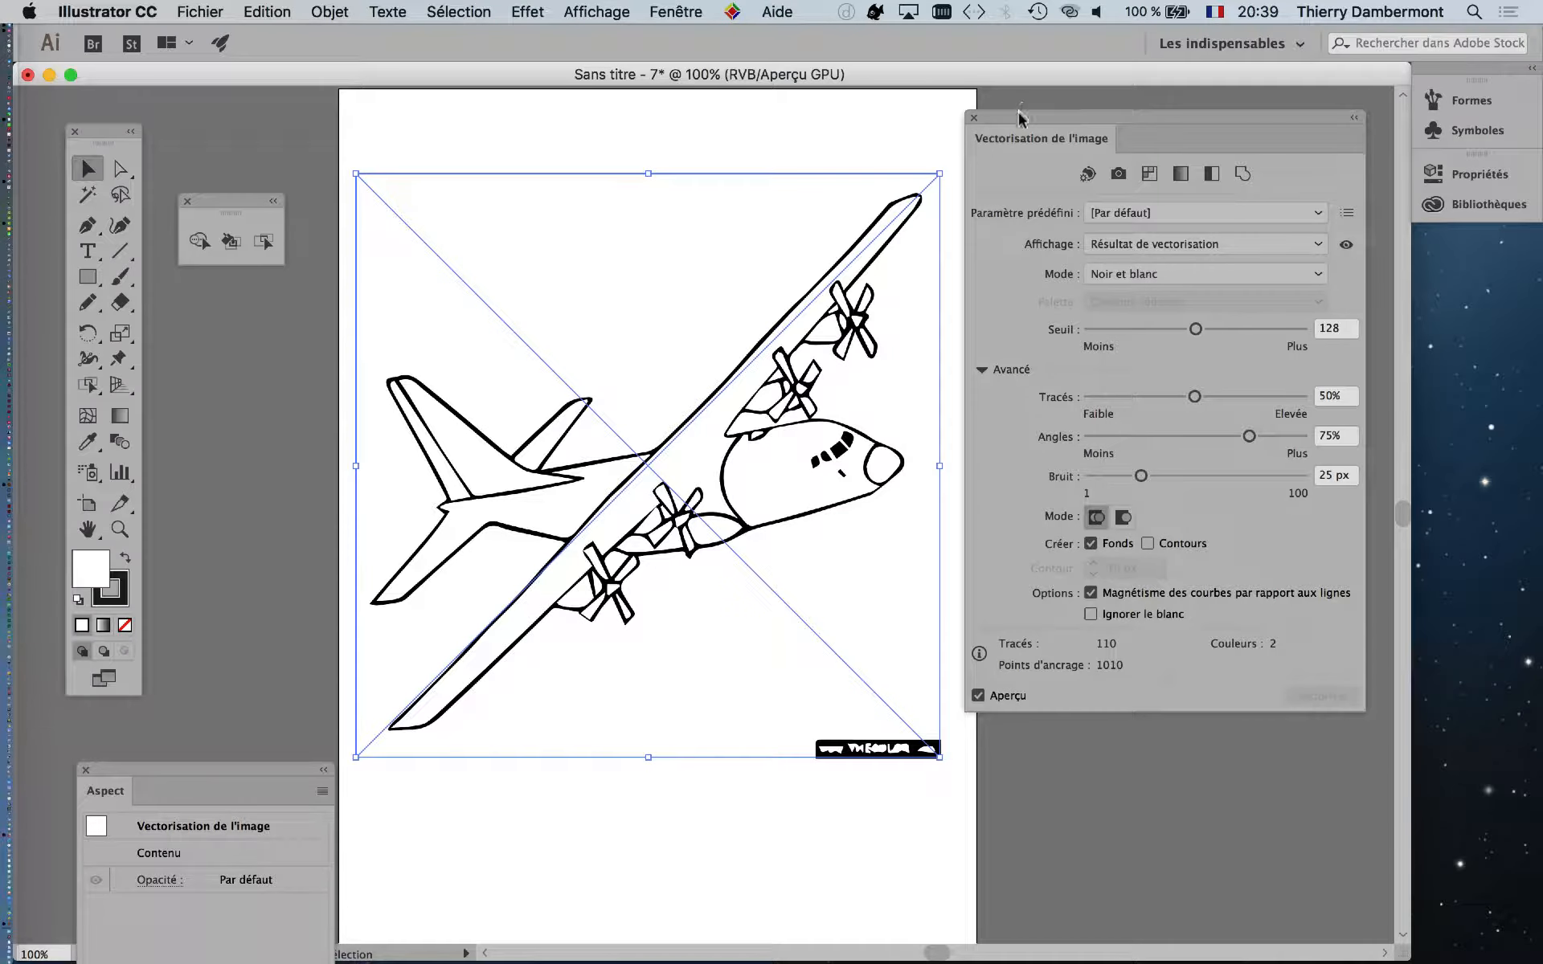
Examine the traced airplane up close, checking the line quality on the wing, propellers, fuselage and cockpit windows
{"action": "left_click_drag", "start_coordinate": [924, 113], "coordinate": [1237, 125]}
{"action": "scroll", "coordinate": [824, 322], "scroll_direction": "up", "scroll_amount": 3}
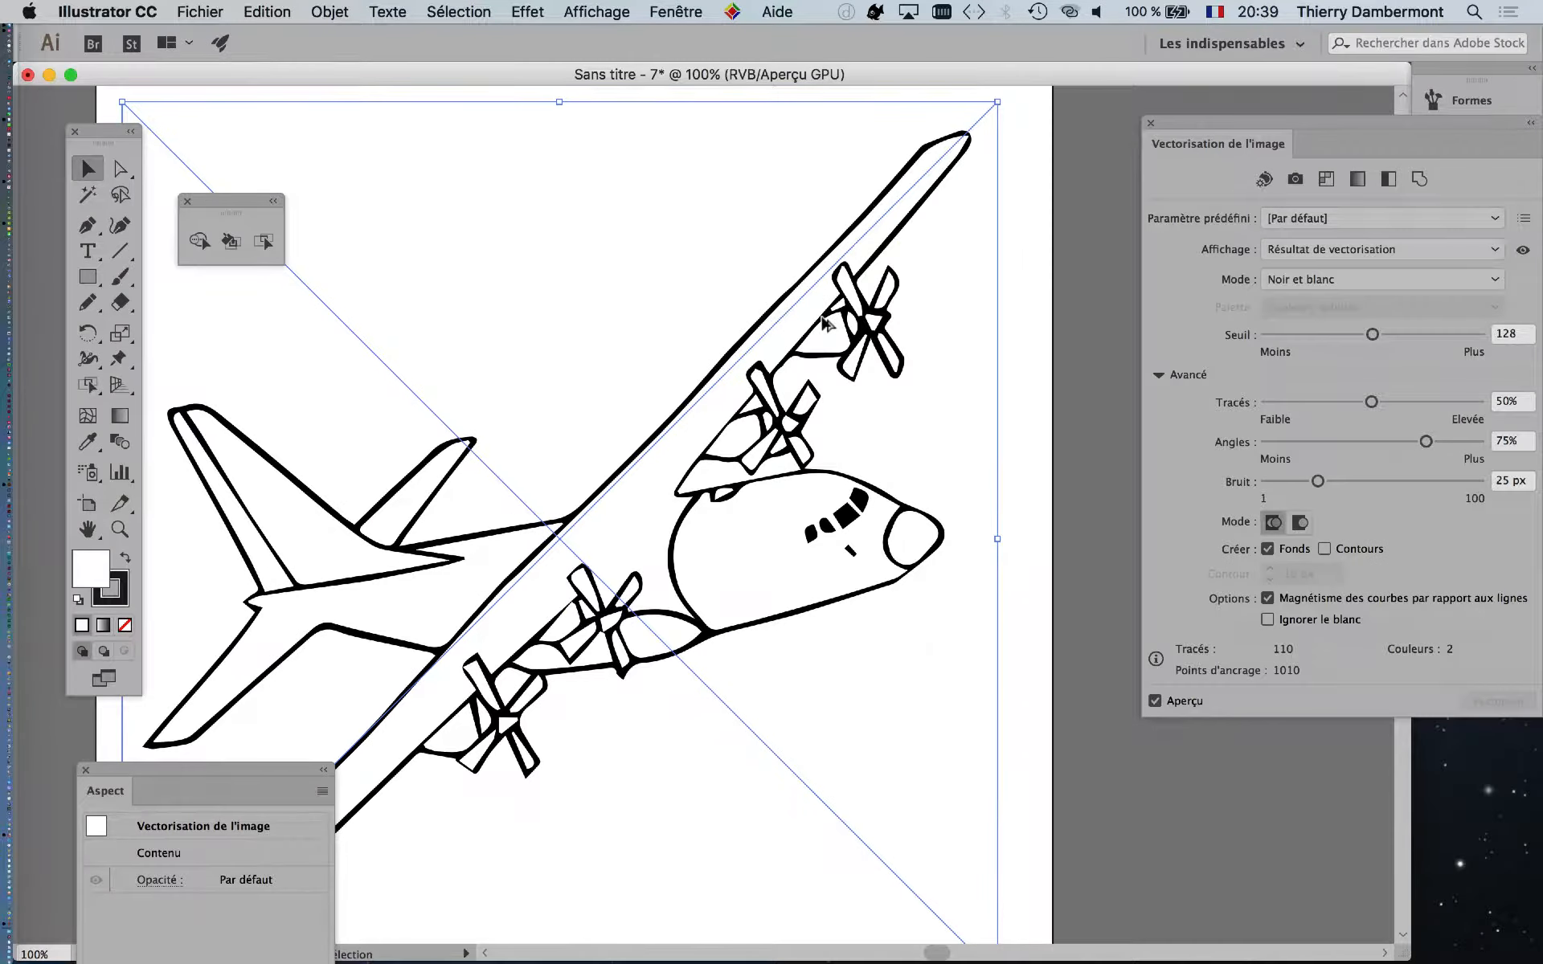
{"action": "scroll", "coordinate": [824, 322], "scroll_direction": "up", "scroll_amount": 3}
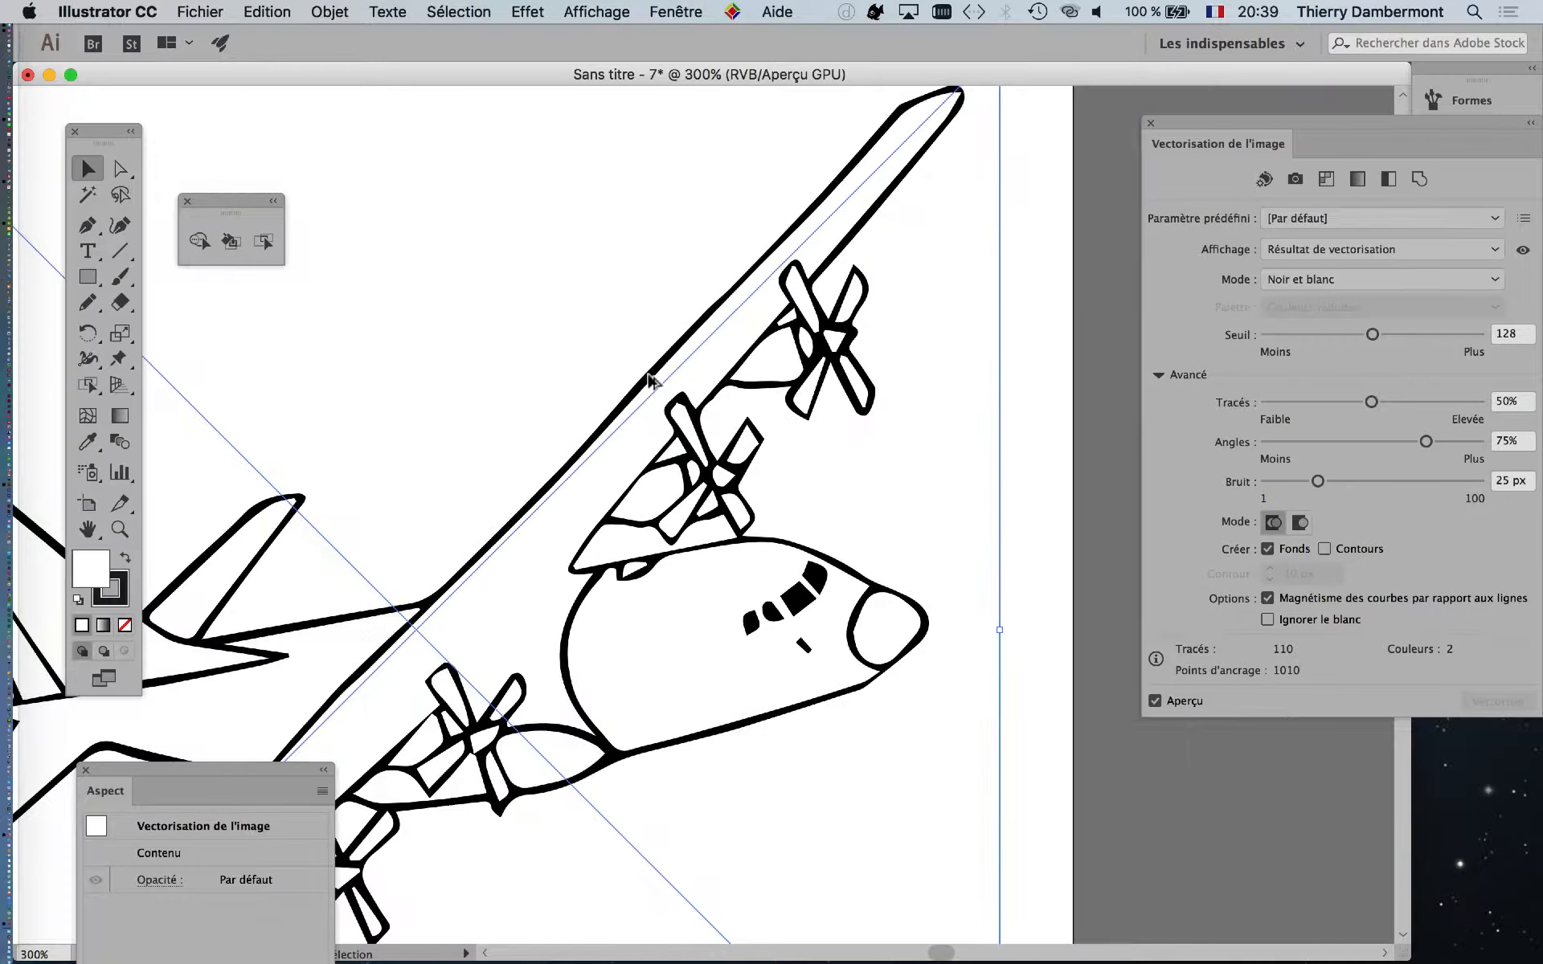
{"action": "key", "text": "super+minus"}
{"action": "key", "text": "super+minus"}
{"action": "left_click_drag", "start_coordinate": [489, 406], "coordinate": [650, 290]}
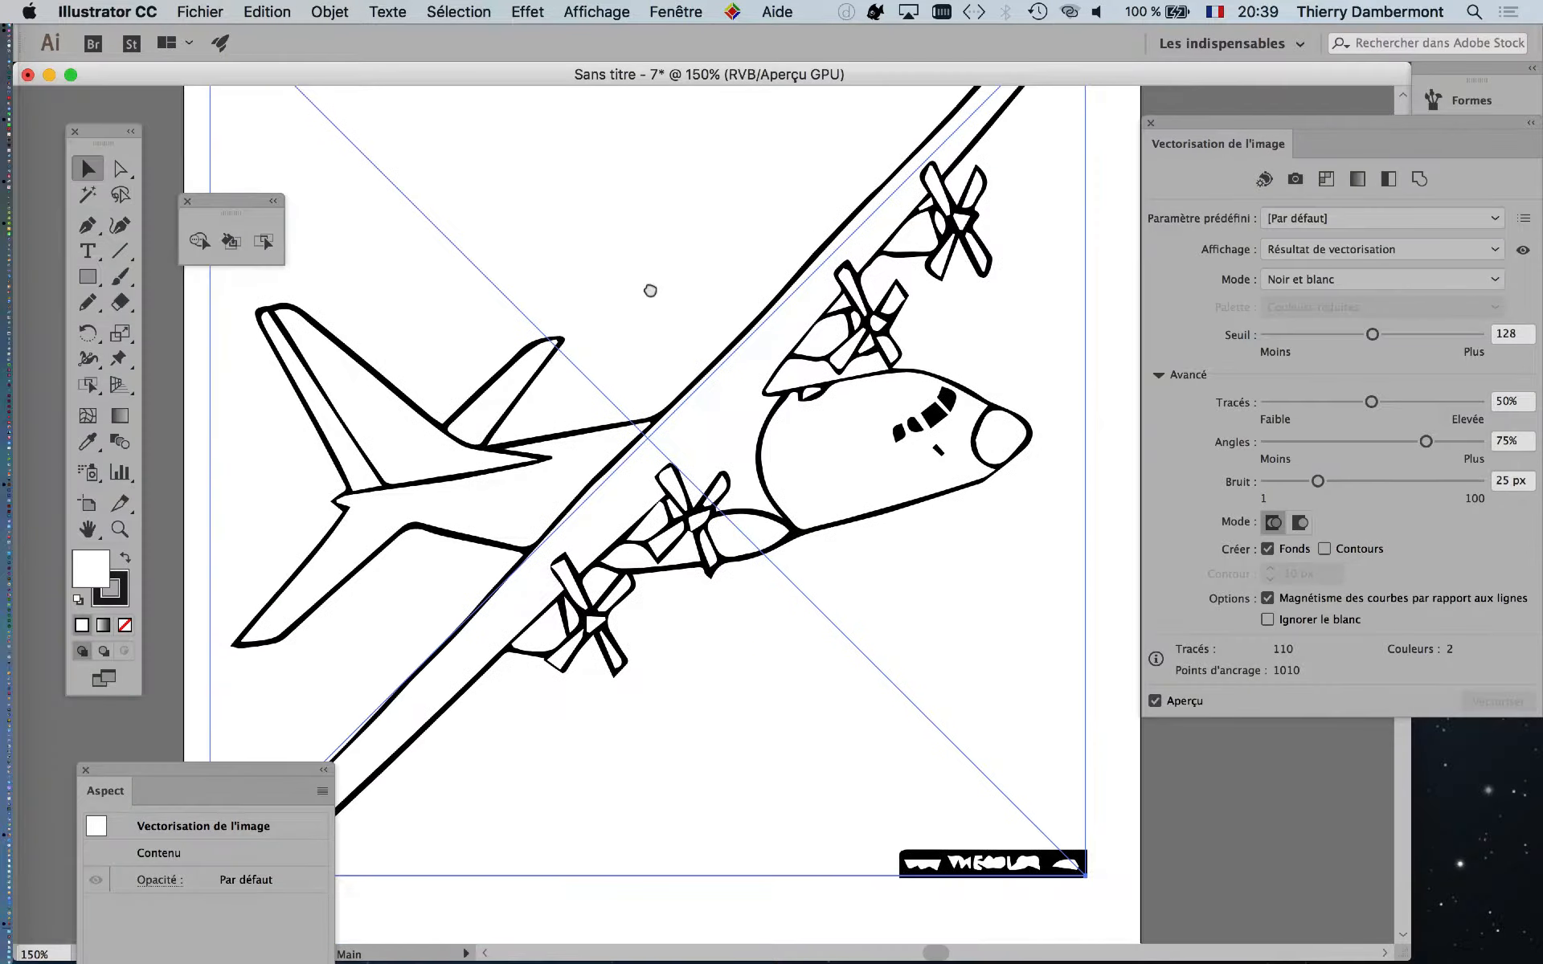
{"action": "key", "text": "super+plus"}
{"action": "key", "text": "super+plus"}
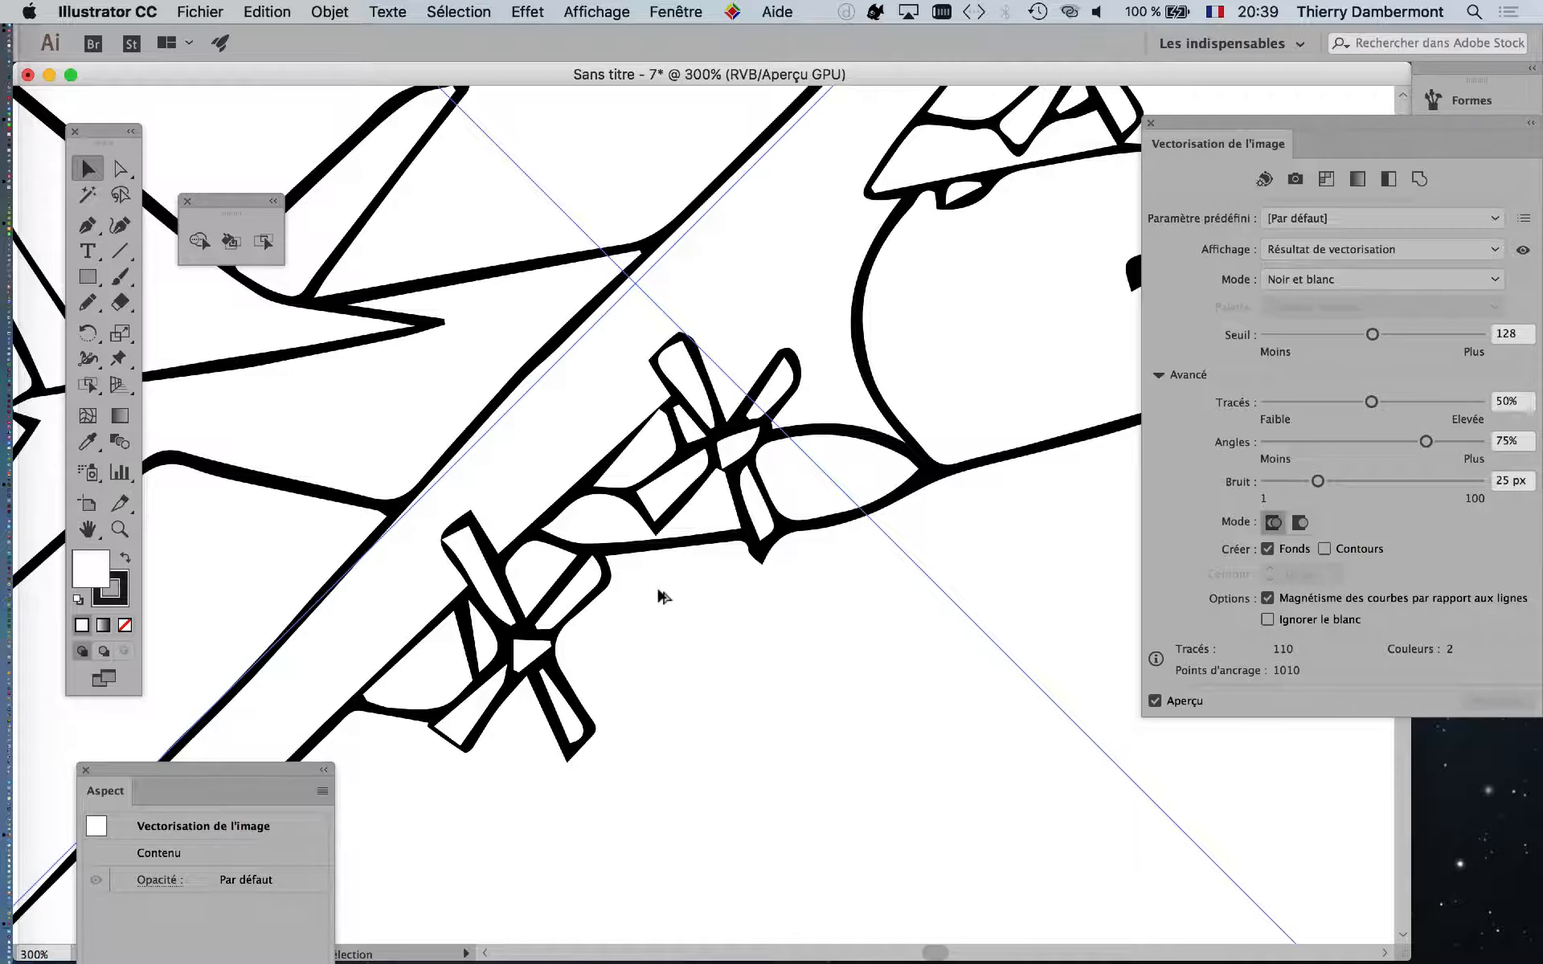
{"action": "key", "text": "super+minus"}
{"action": "key", "text": "super+minus"}
{"action": "key", "text": "super+plus"}
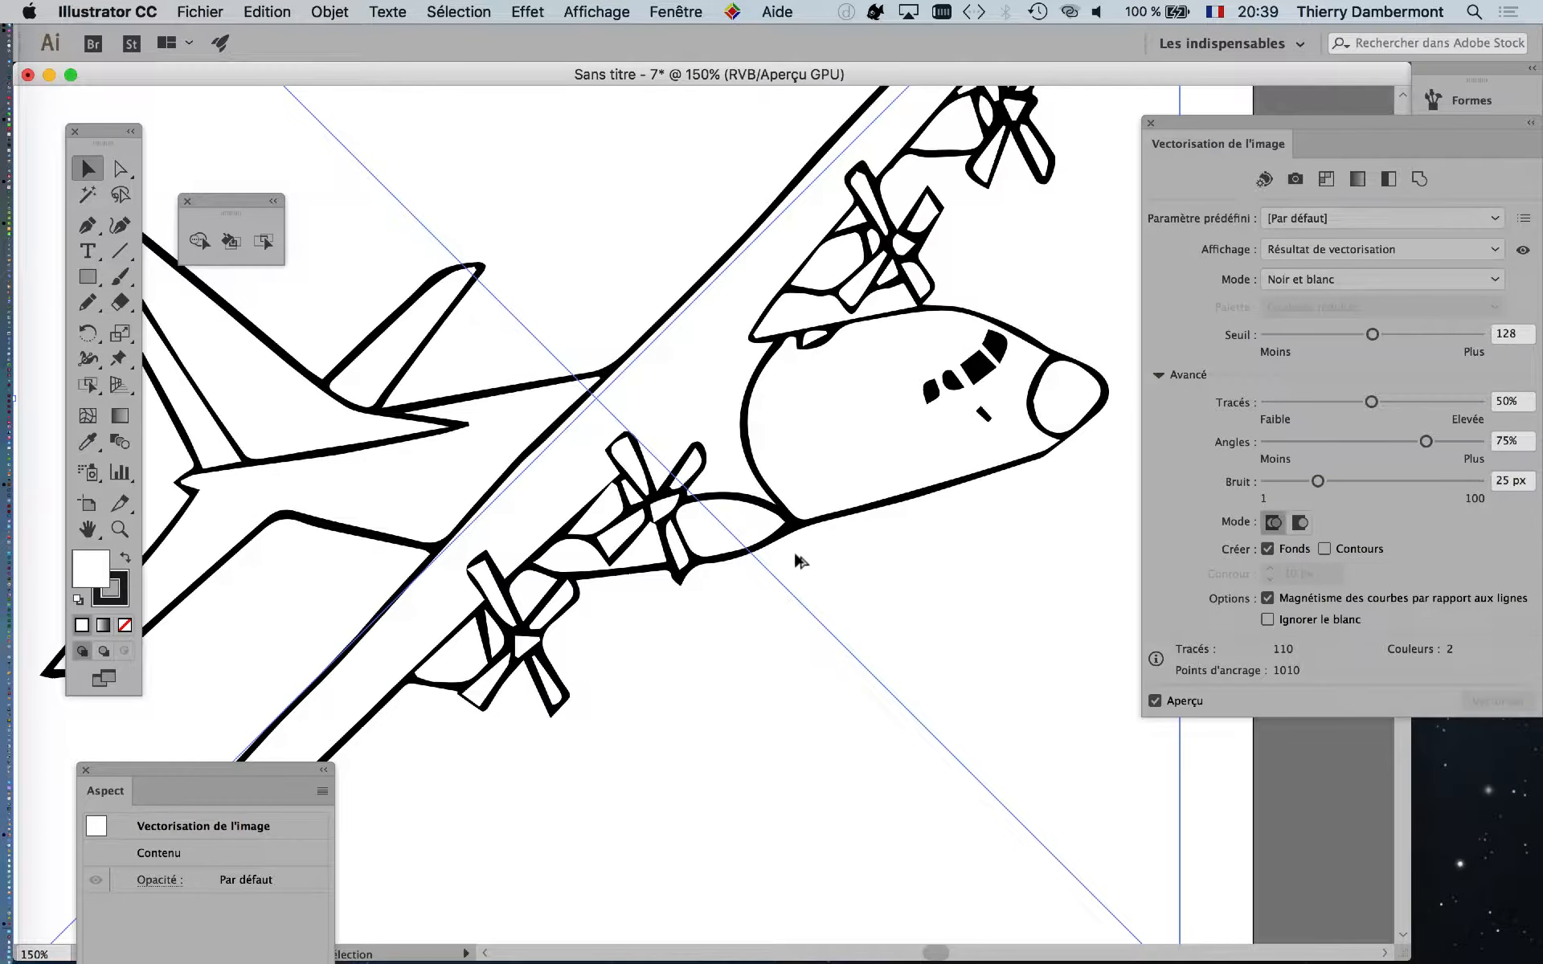
{"action": "left_click_drag", "start_coordinate": [843, 396], "coordinate": [643, 434]}
{"action": "key", "text": "super+plus"}
{"action": "key", "text": "super+plus"}
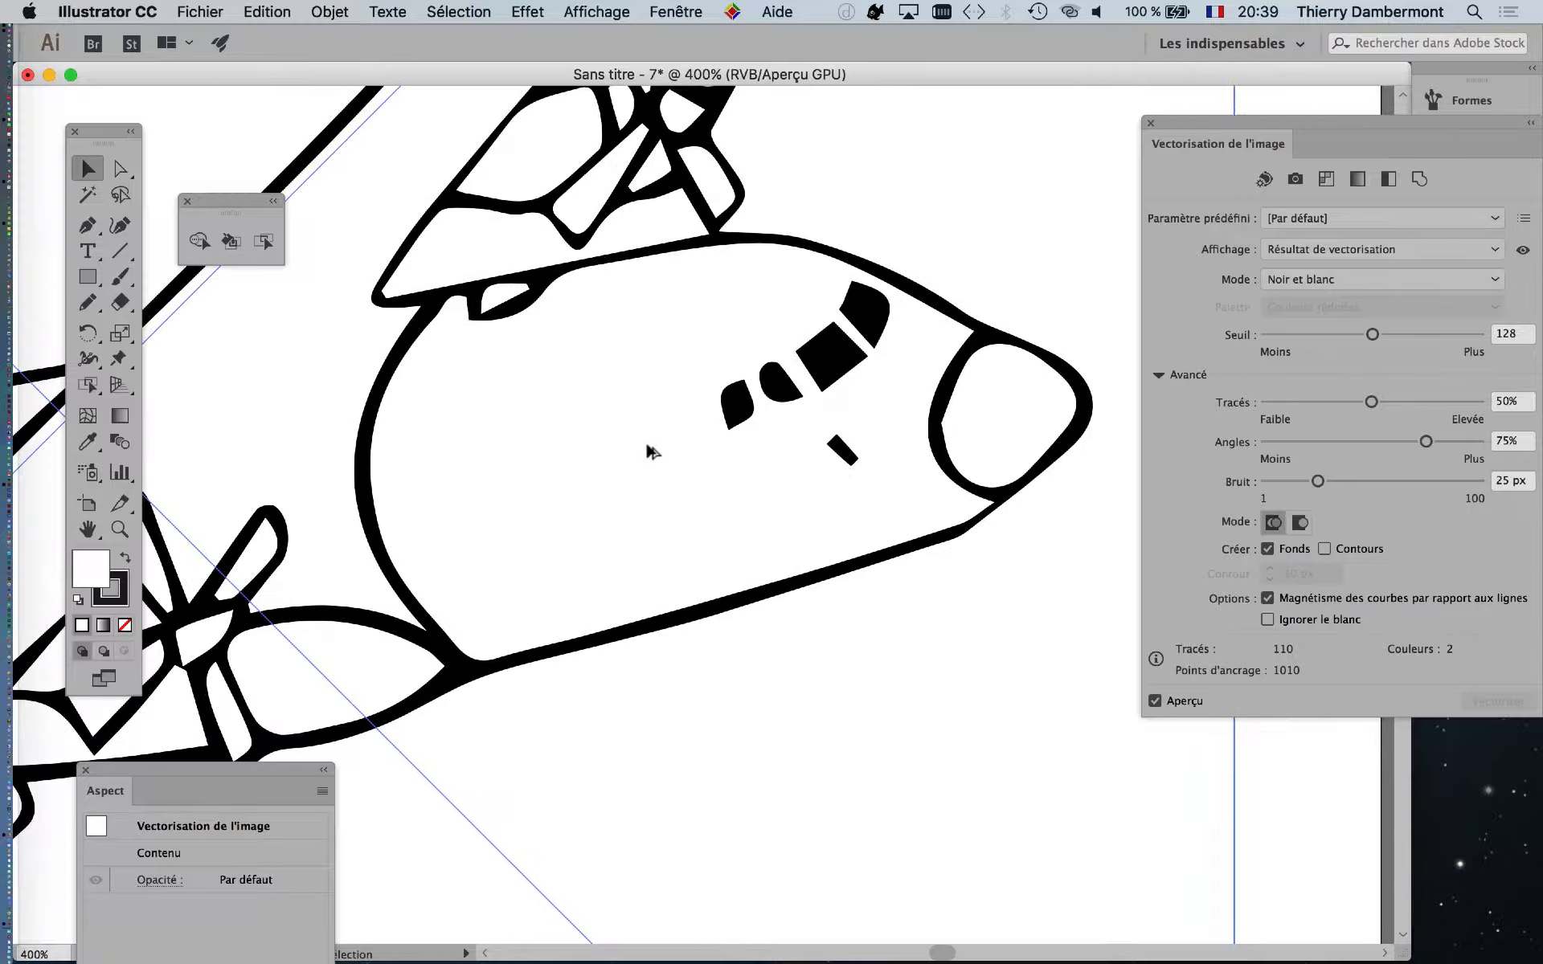
Make the tracing create strokes only by enabling Contours and disabling Fonds in the advanced trace options
{"action": "left_click_drag", "start_coordinate": [1220, 119], "coordinate": [1052, 100]}
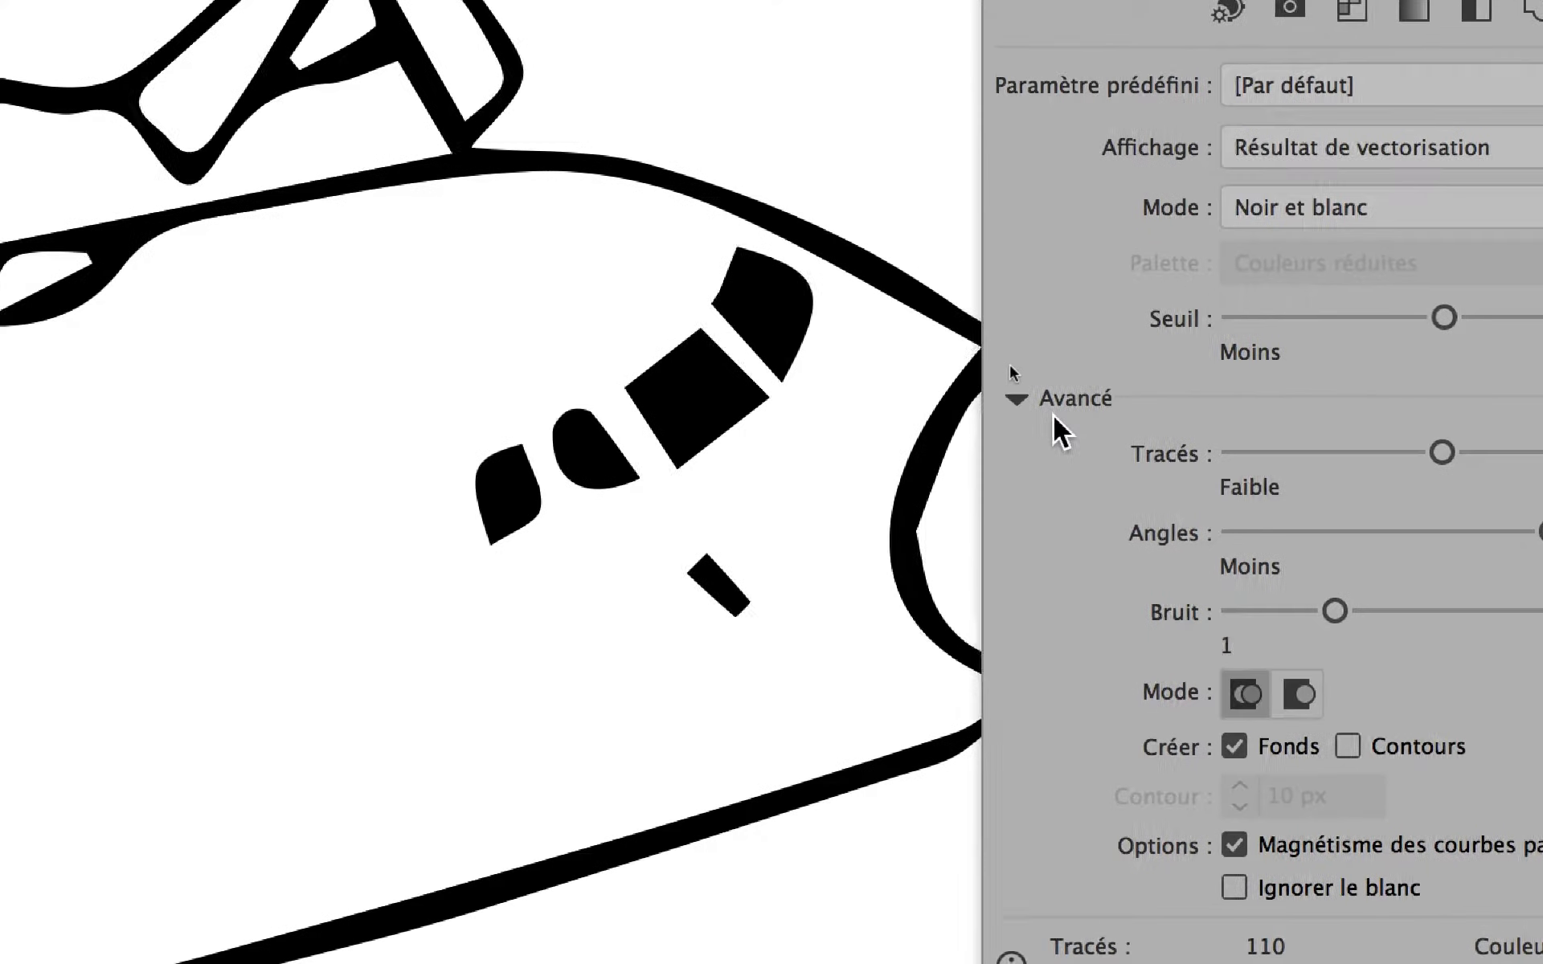
{"action": "left_click", "coordinate": [1024, 403]}
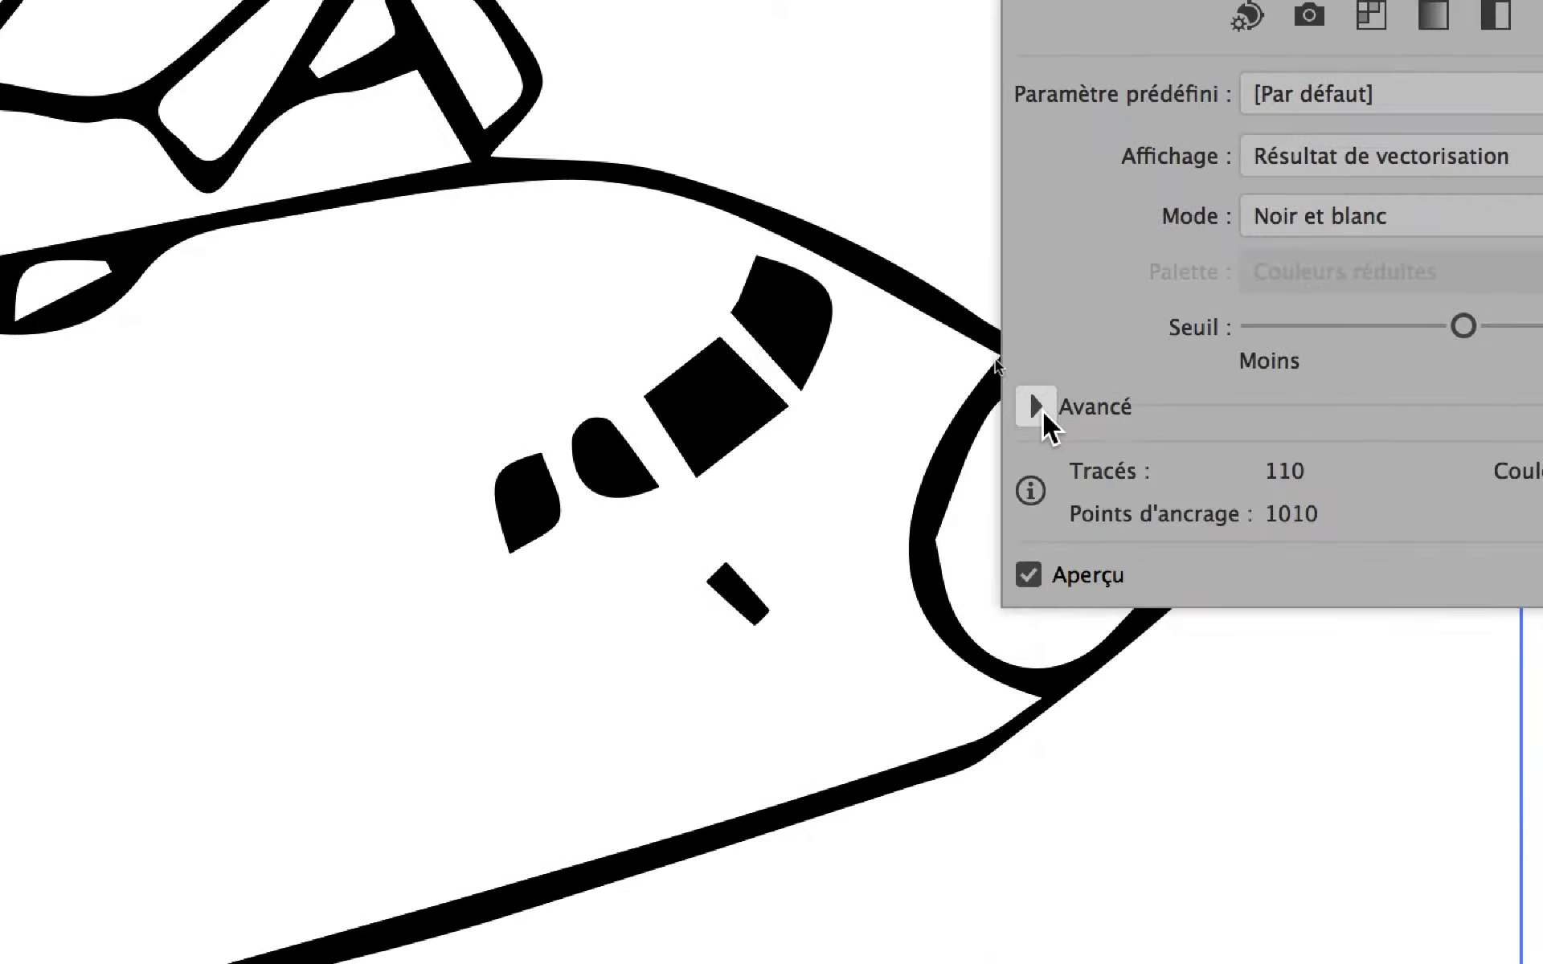
{"action": "left_click", "coordinate": [1037, 406]}
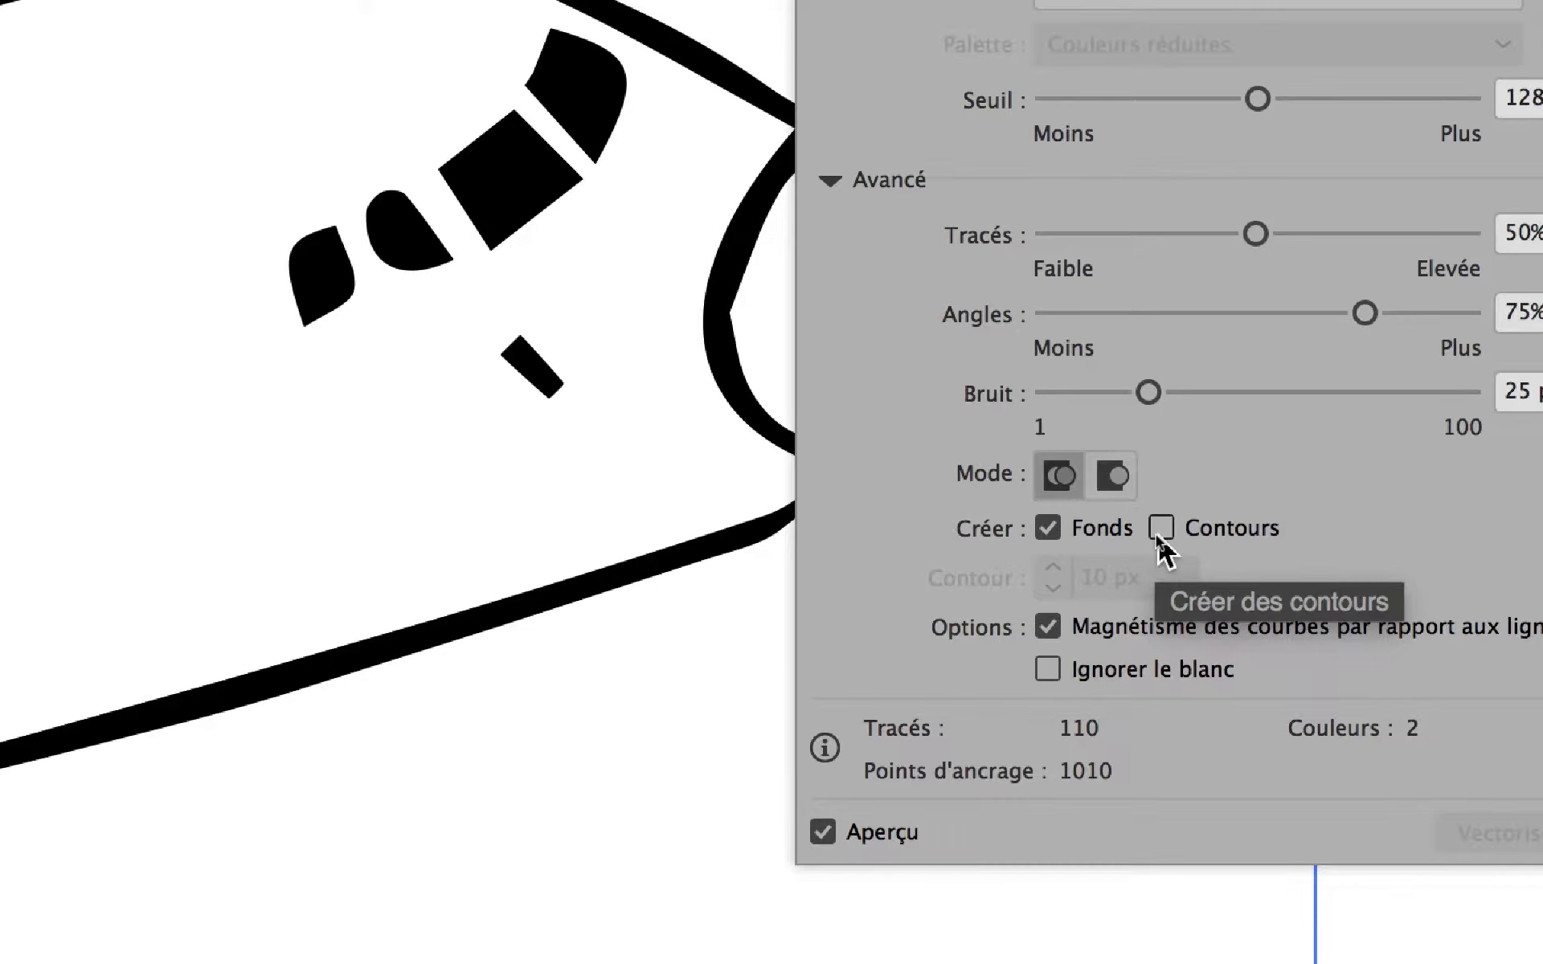
{"action": "left_click", "coordinate": [1158, 532]}
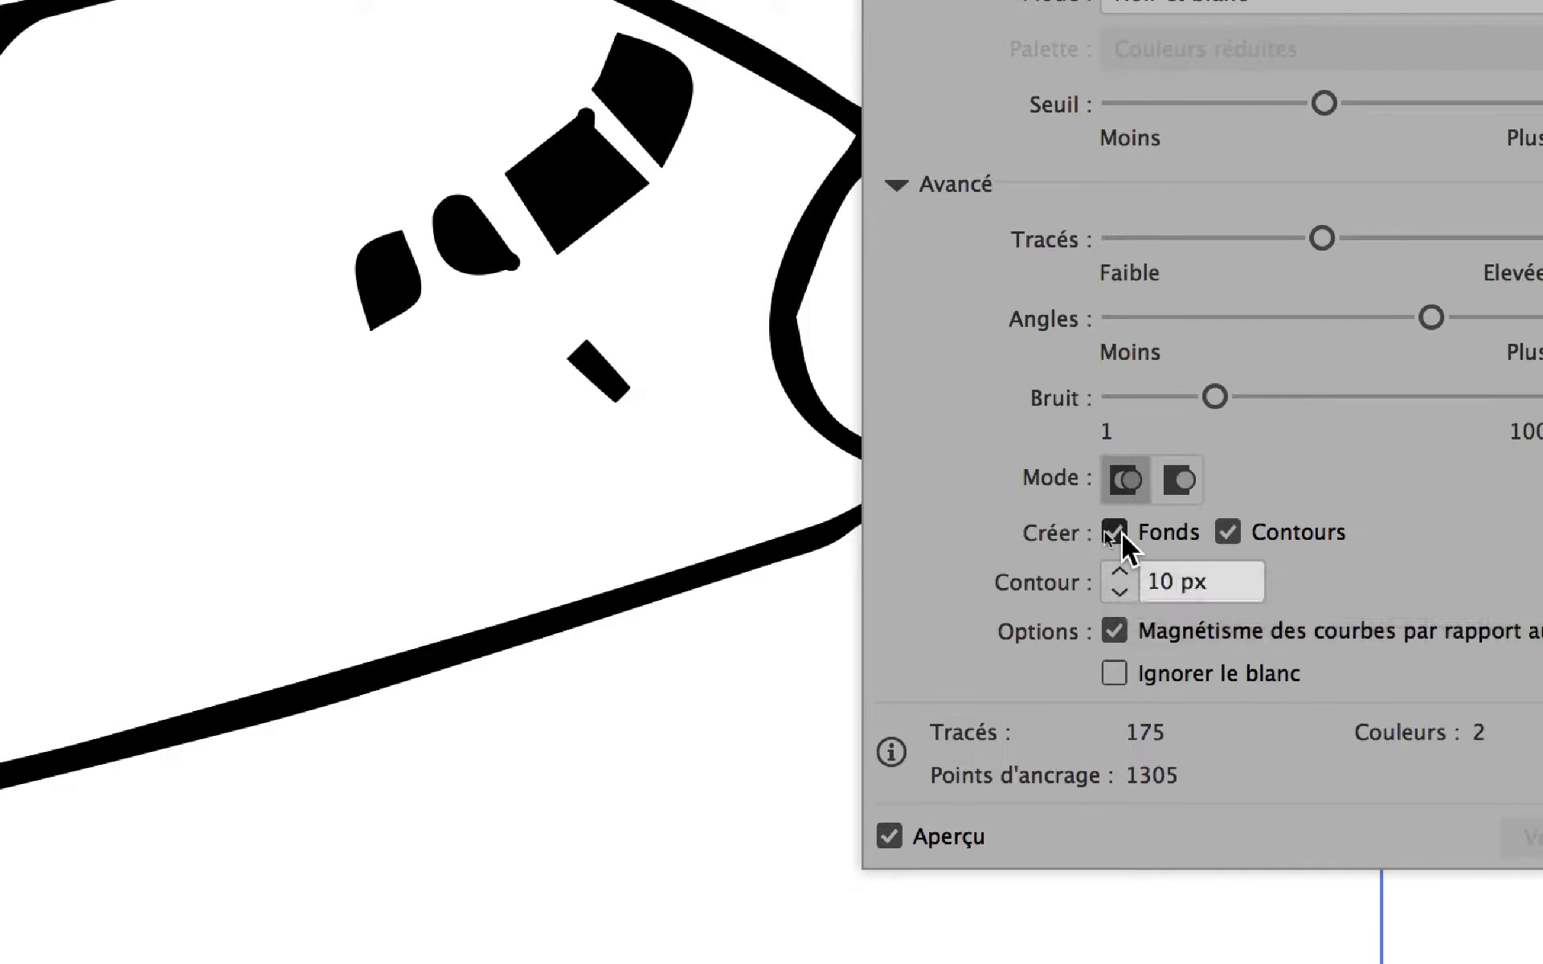
{"action": "left_click", "coordinate": [1117, 534]}
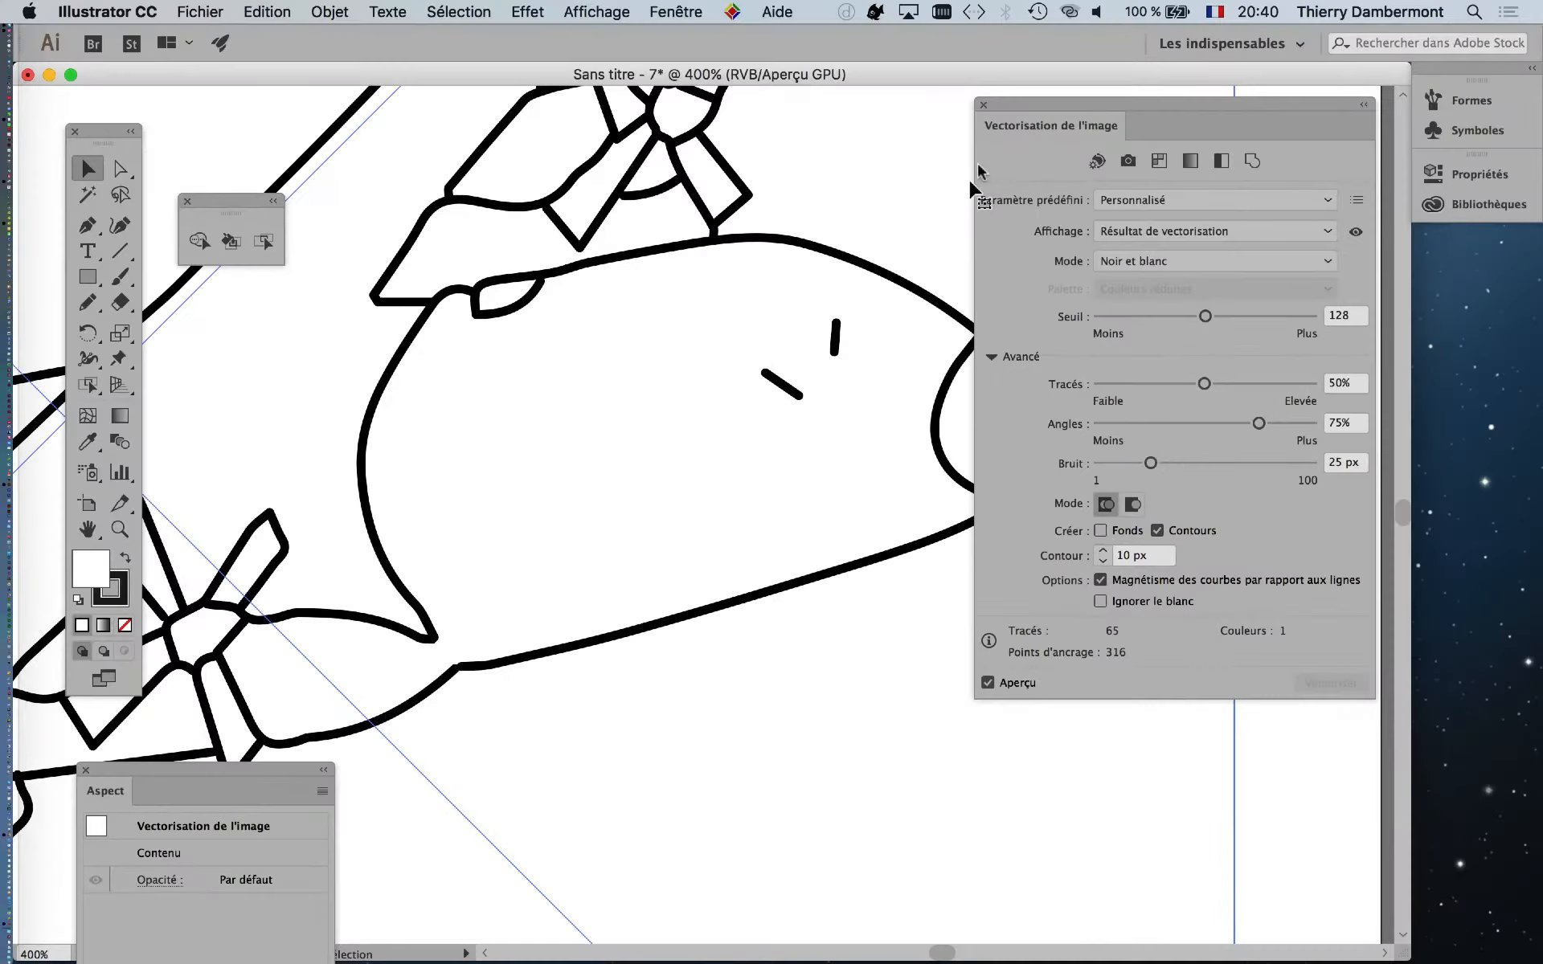
Examine the stroke-only tracing along the nose, wing, propellers and tail for open or missing lines
{"action": "left_click_drag", "start_coordinate": [1040, 108], "coordinate": [1182, 122]}
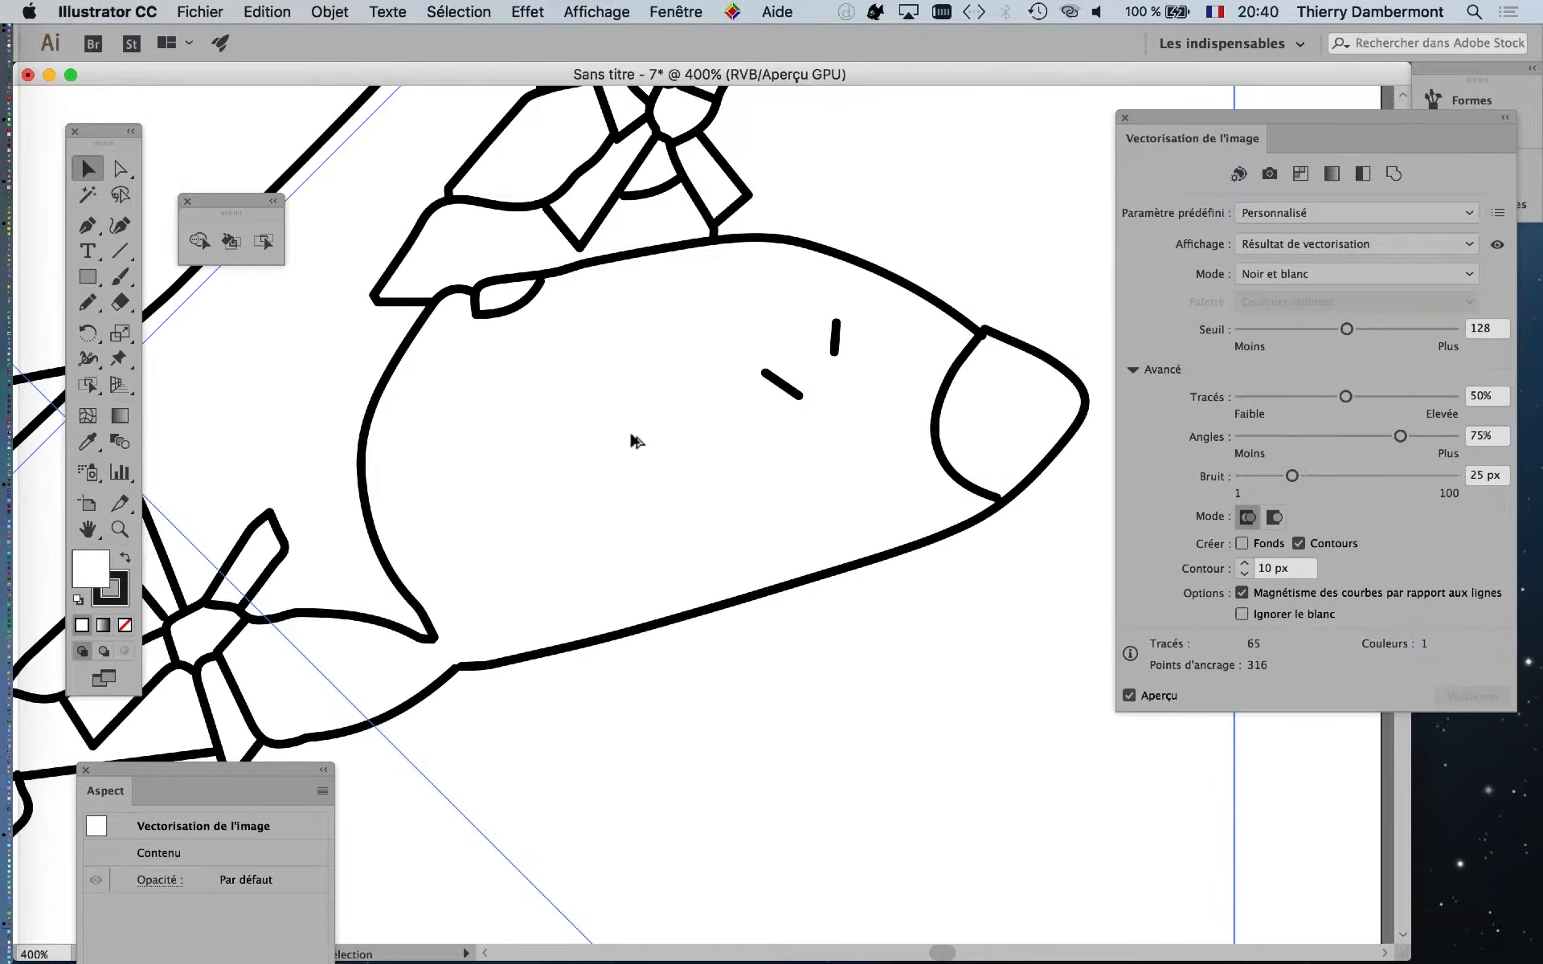
{"action": "scroll", "coordinate": [635, 440], "scroll_direction": "down", "scroll_amount": 1}
{"action": "scroll", "coordinate": [635, 440], "scroll_direction": "down", "scroll_amount": 1}
{"action": "scroll", "coordinate": [606, 487], "scroll_direction": "left", "scroll_amount": 5}
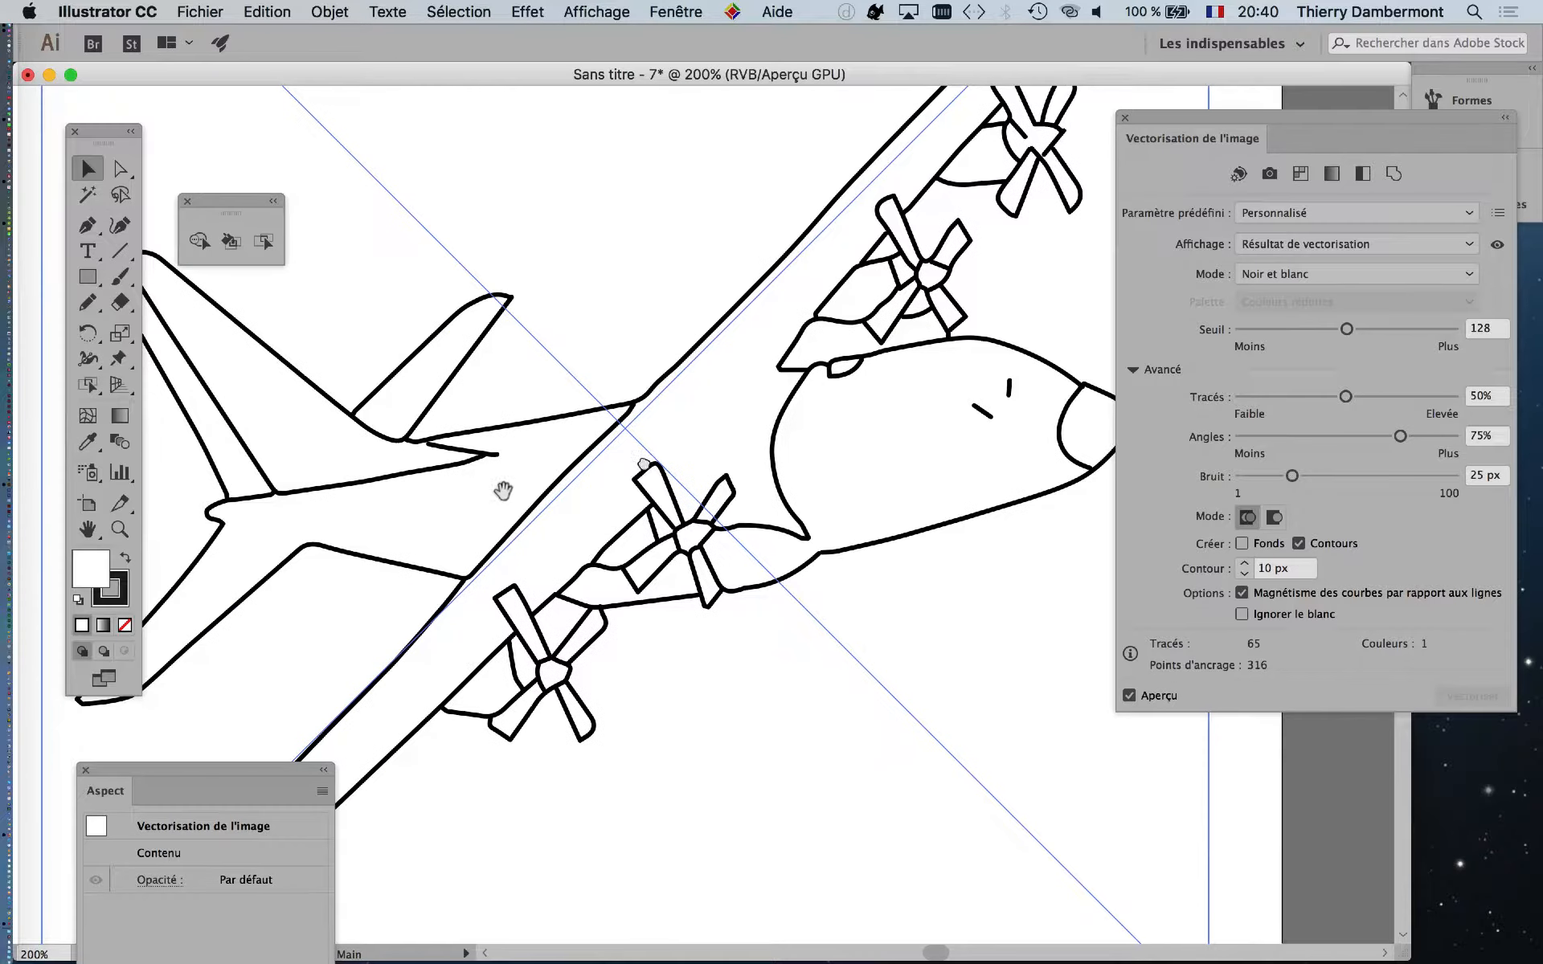
{"action": "scroll", "coordinate": [366, 541], "scroll_direction": "up", "scroll_amount": 3}
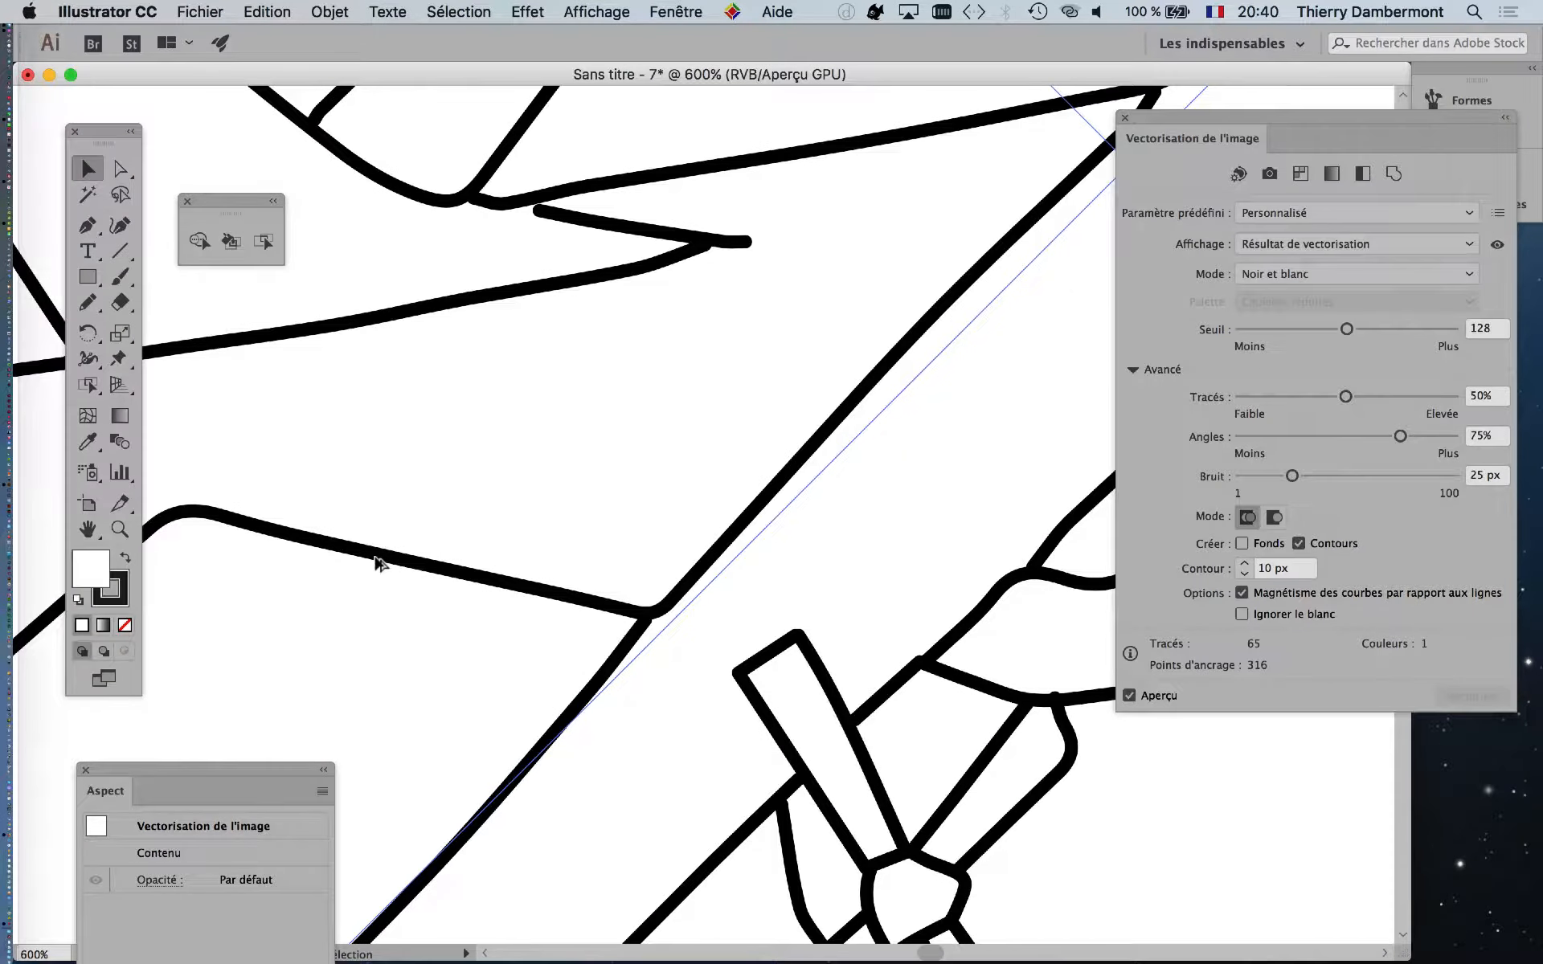
{"action": "scroll", "coordinate": [734, 465], "scroll_direction": "up", "scroll_amount": 5}
{"action": "scroll", "coordinate": [734, 465], "scroll_direction": "left", "scroll_amount": 3}
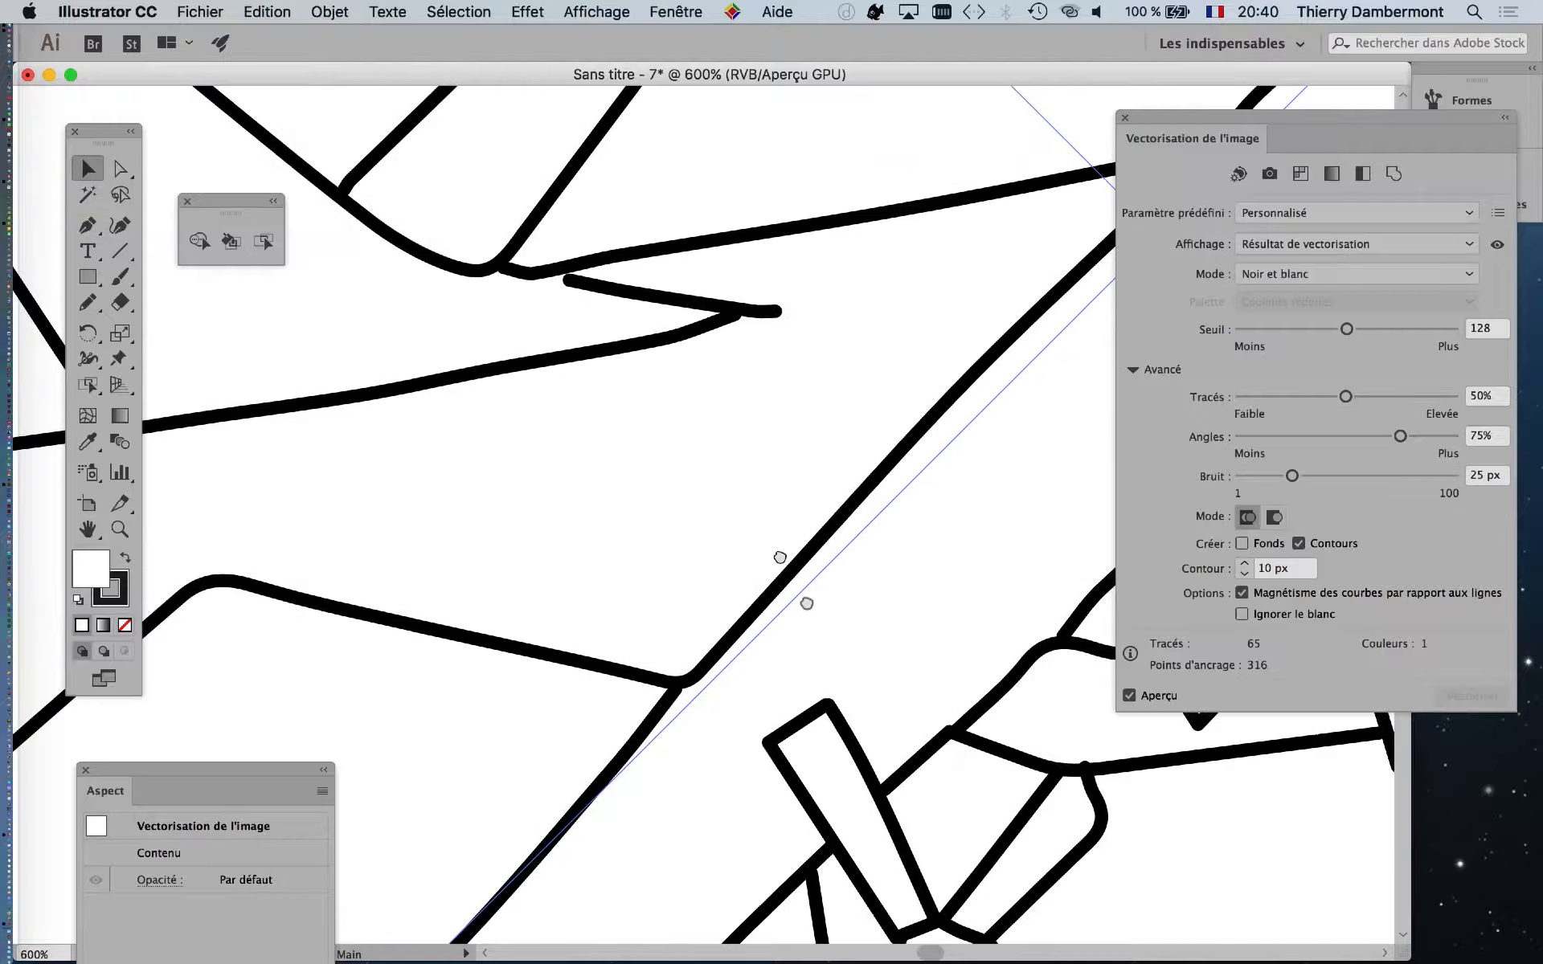
{"action": "scroll", "coordinate": [841, 538], "scroll_direction": "down", "scroll_amount": 3}
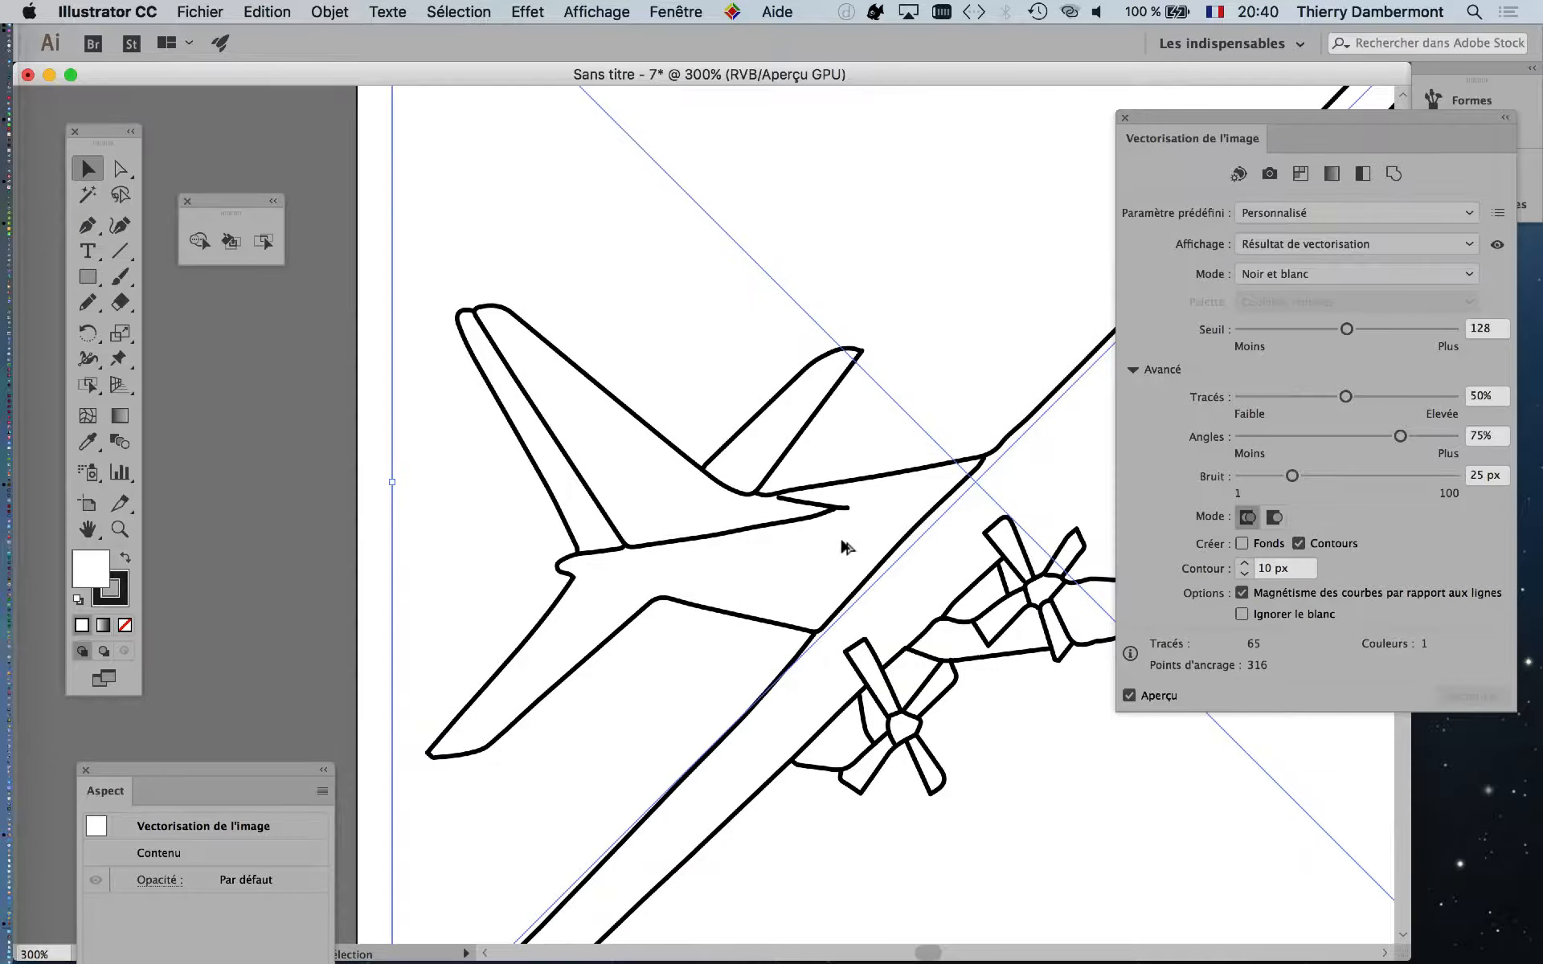
{"action": "scroll", "coordinate": [906, 532], "scroll_direction": "right", "scroll_amount": 10}
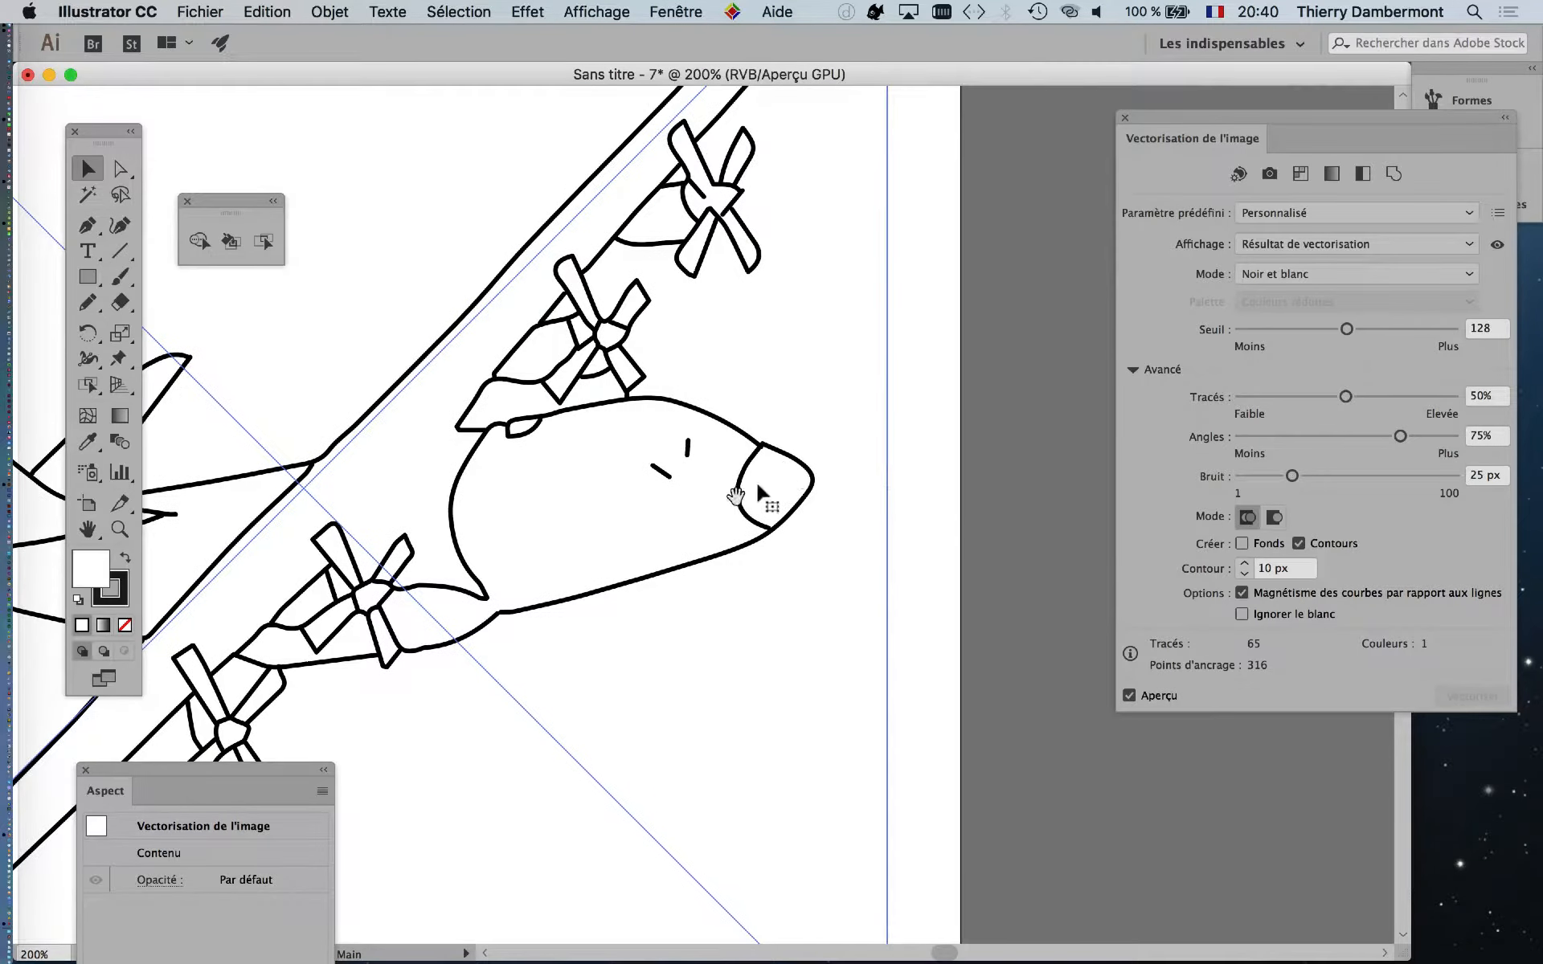
Set the trace threshold (Seuil) to 129 and the noise (Bruit) to 15 px
{"action": "left_click_drag", "start_coordinate": [1191, 119], "coordinate": [1011, 177]}
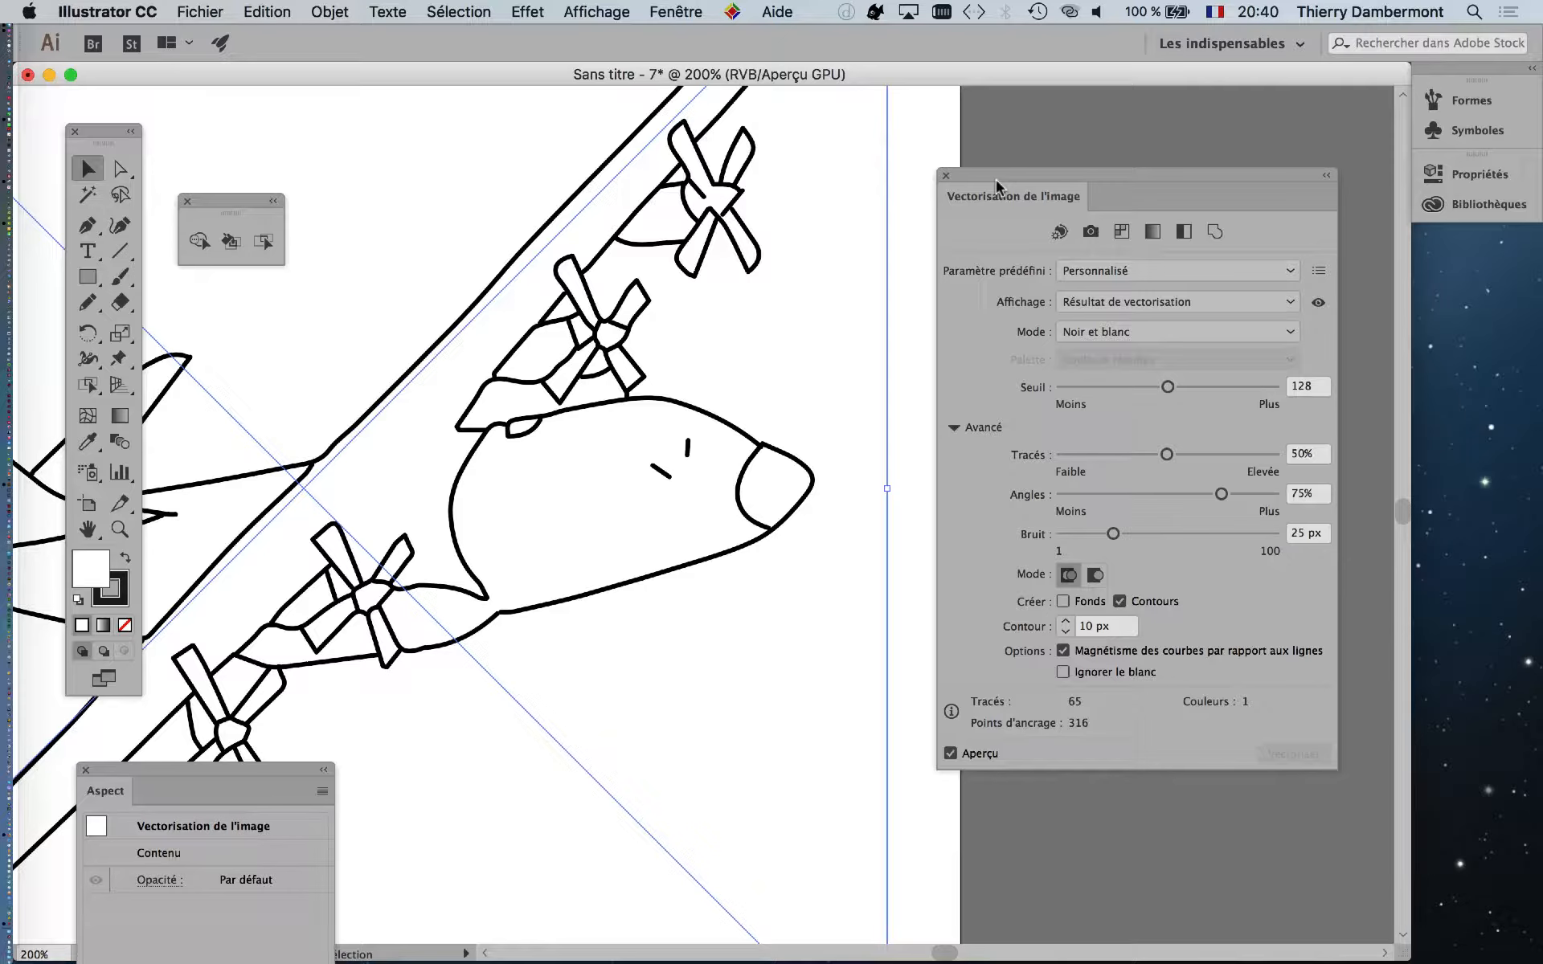
{"action": "left_click_drag", "start_coordinate": [1001, 175], "coordinate": [983, 138]}
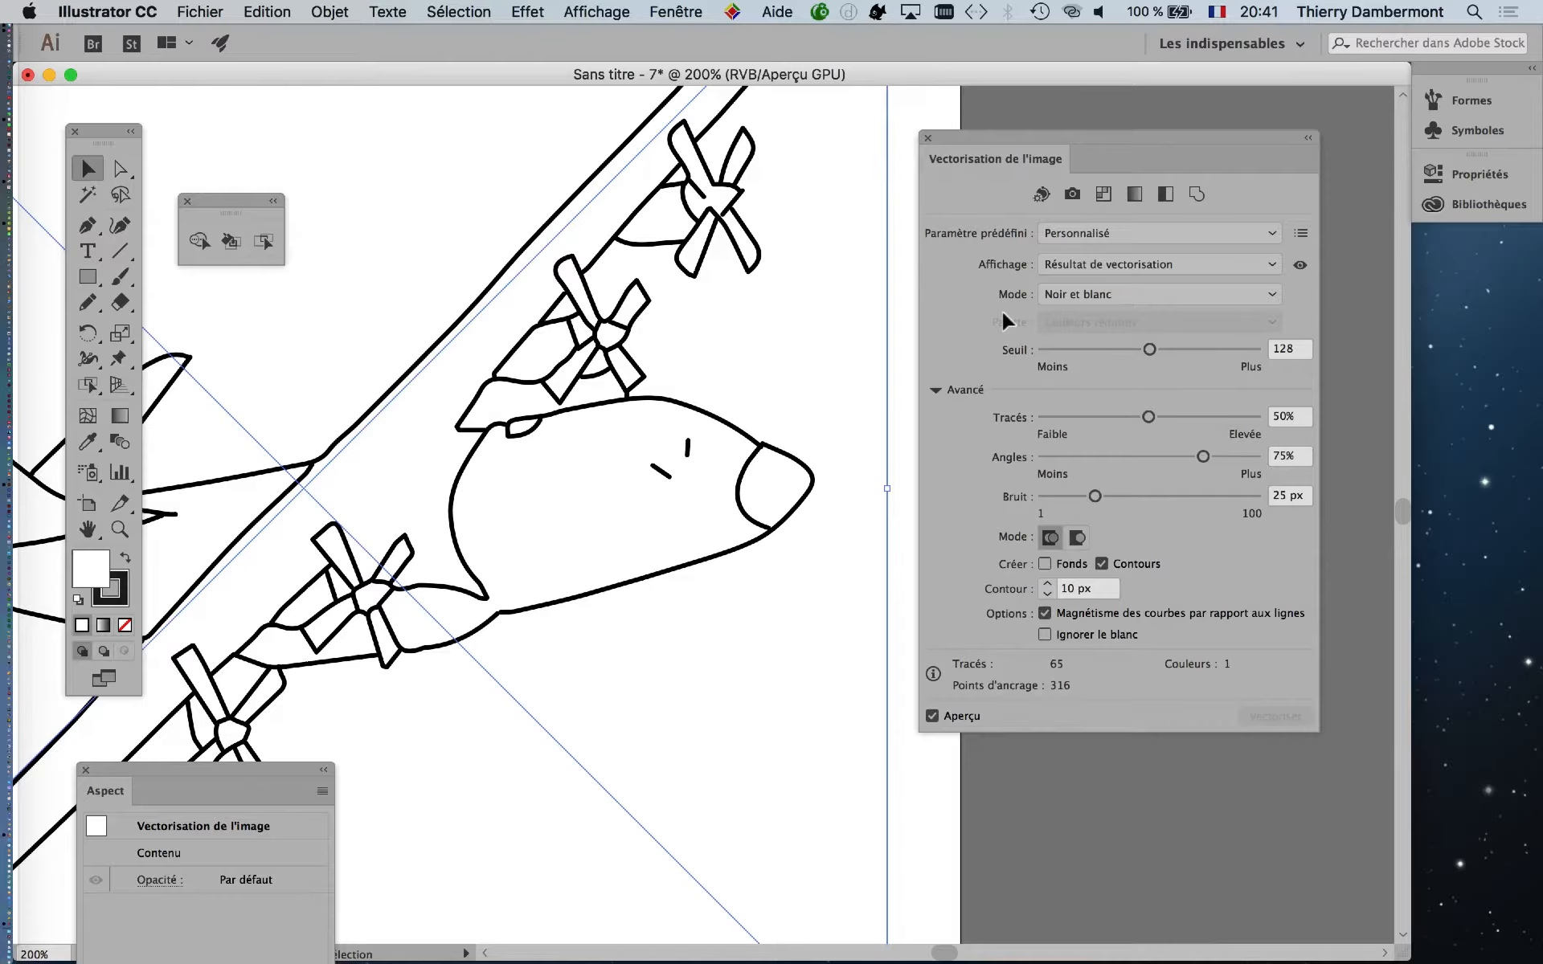
{"action": "left_click_drag", "start_coordinate": [992, 138], "coordinate": [1004, 112]}
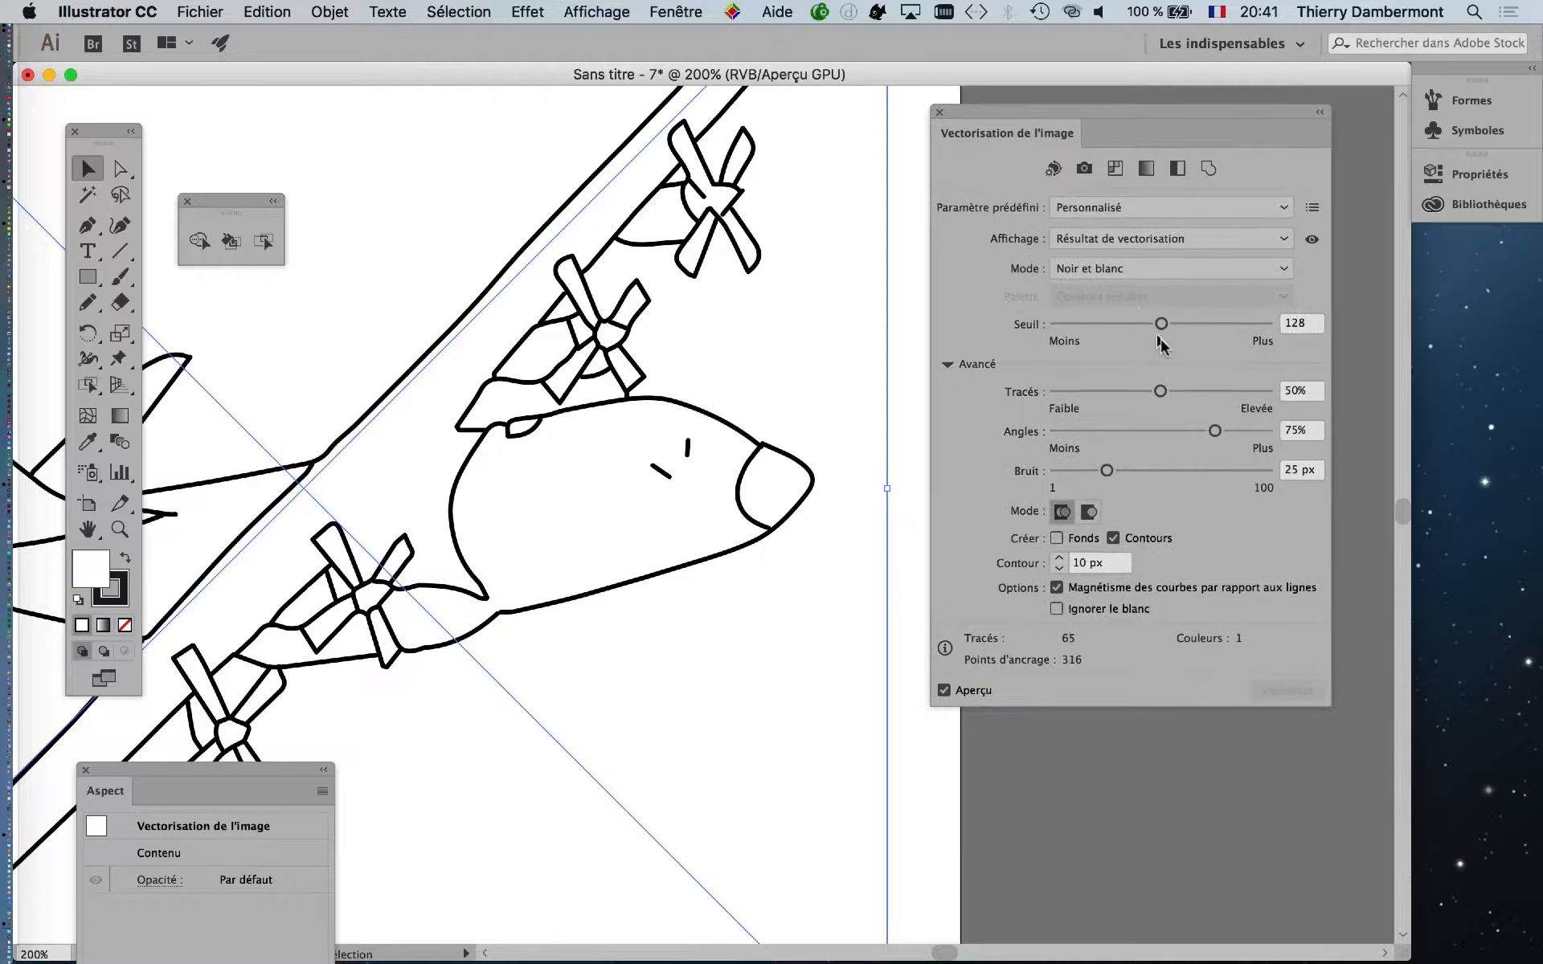
{"action": "mouse_move", "coordinate": [1152, 320]}
{"action": "left_mouse_down"}
{"action": "mouse_move", "coordinate": [1086, 326]}
{"action": "mouse_move", "coordinate": [1229, 325]}
{"action": "mouse_move", "coordinate": [1160, 328]}
{"action": "left_mouse_up"}
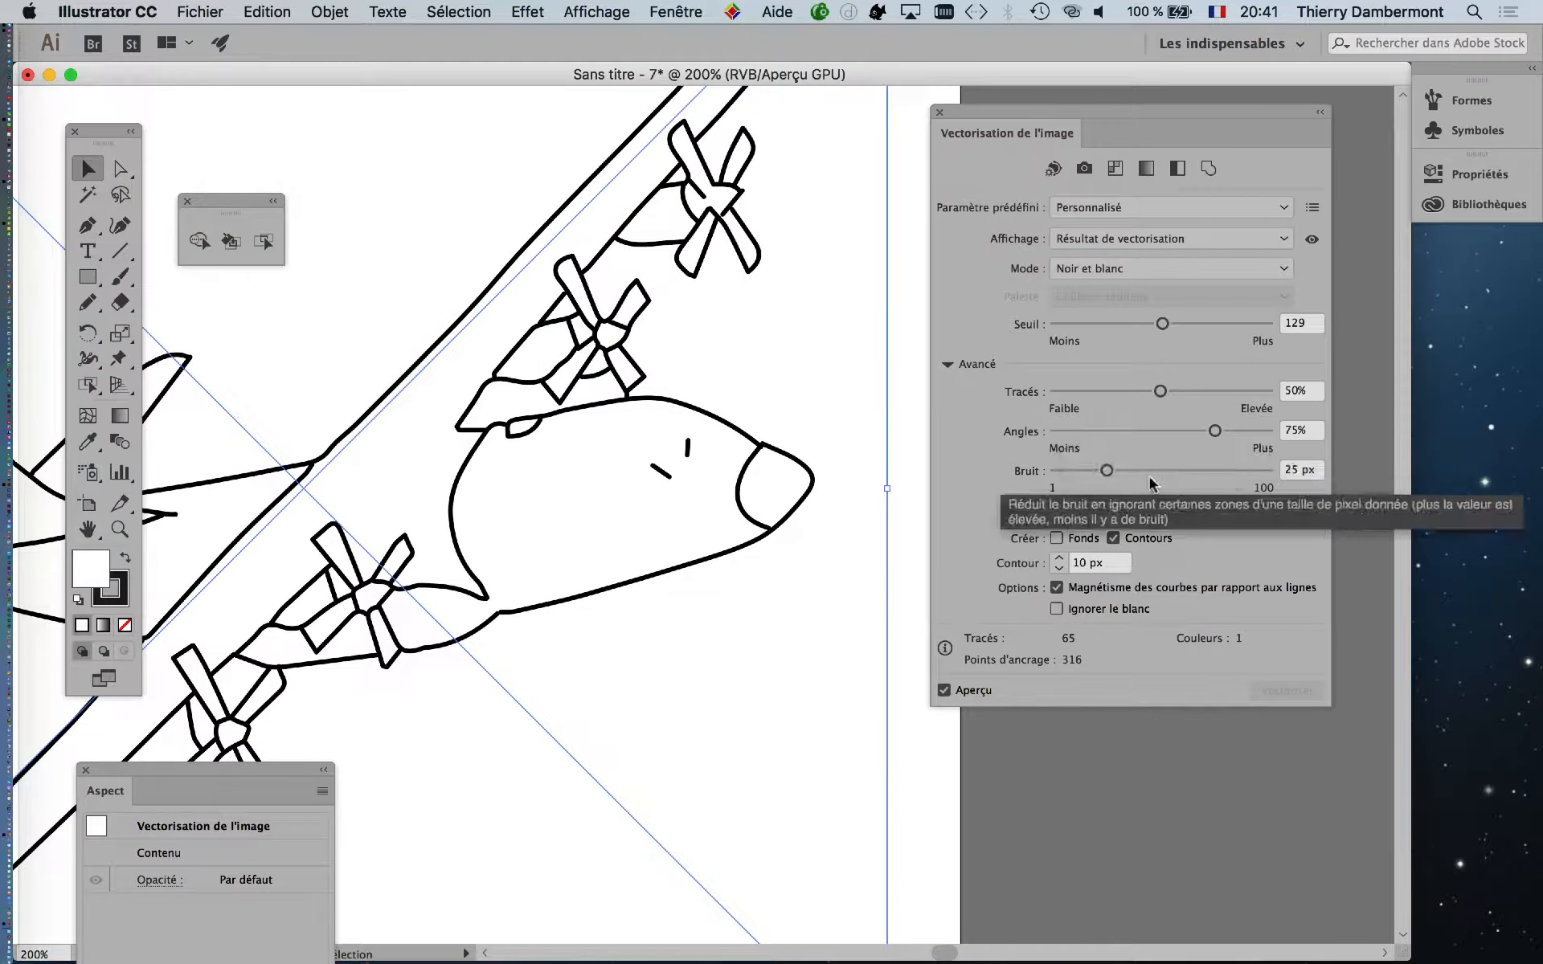
{"action": "mouse_move", "coordinate": [1162, 472]}
{"action": "left_mouse_down"}
{"action": "mouse_move", "coordinate": [1253, 474]}
{"action": "mouse_move", "coordinate": [1057, 477]}
{"action": "mouse_move", "coordinate": [1085, 472]}
{"action": "left_mouse_up"}
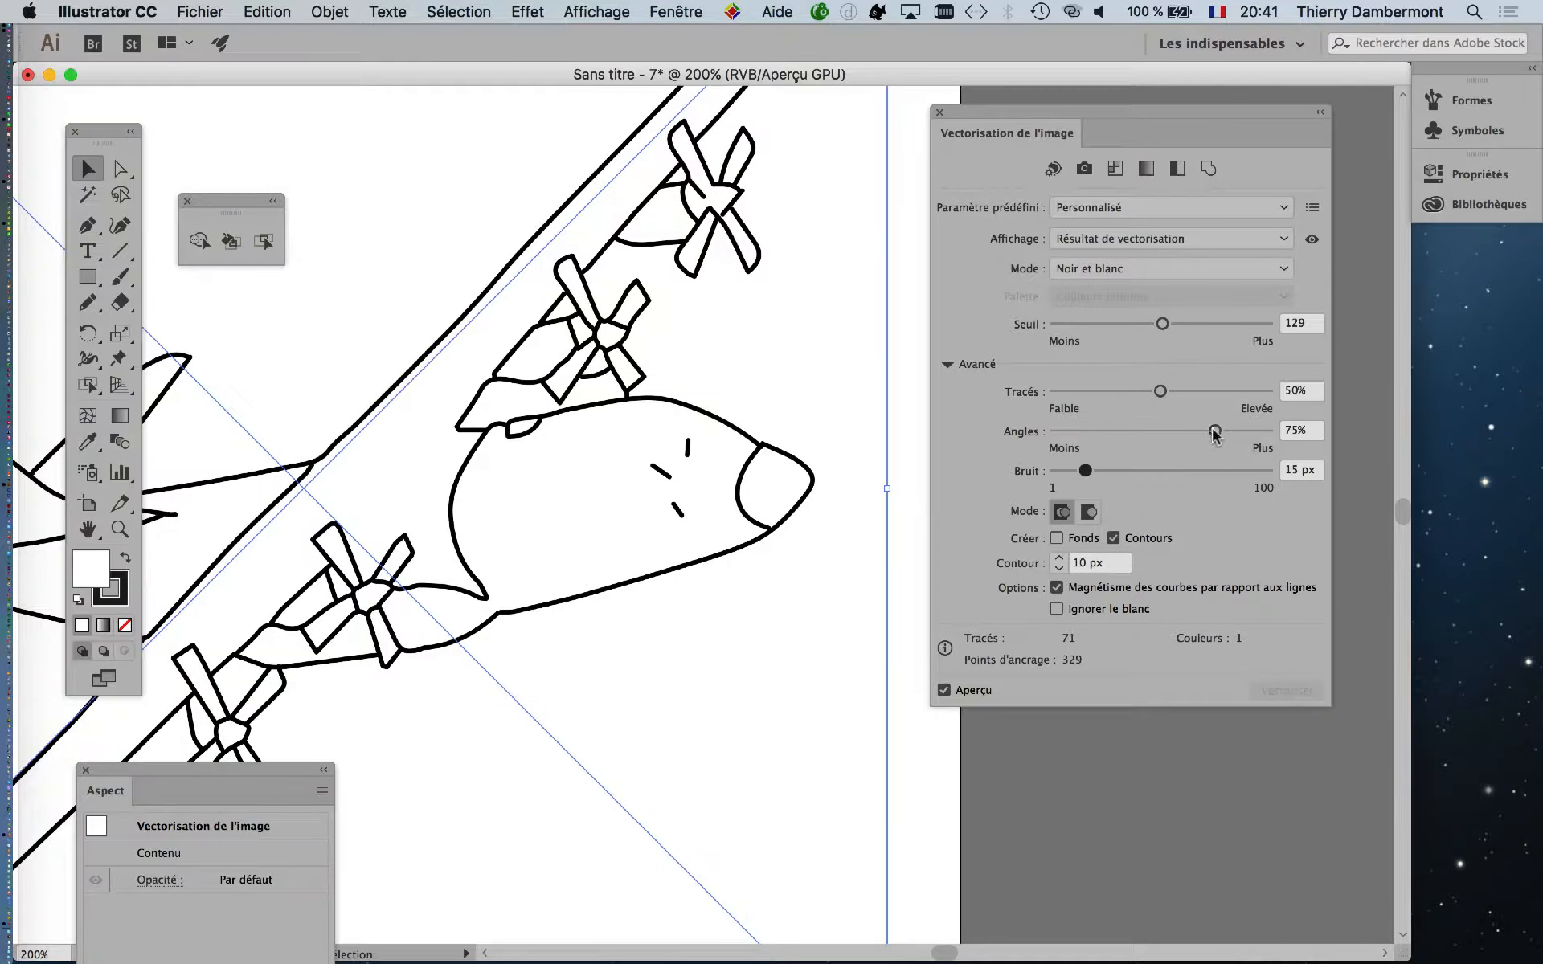
Try trace values of 0% and 21% for Angles, 82% for Tracés, and 5 px and 13 px for Bruit
{"action": "left_click_drag", "start_coordinate": [1214, 430], "coordinate": [1053, 435]}
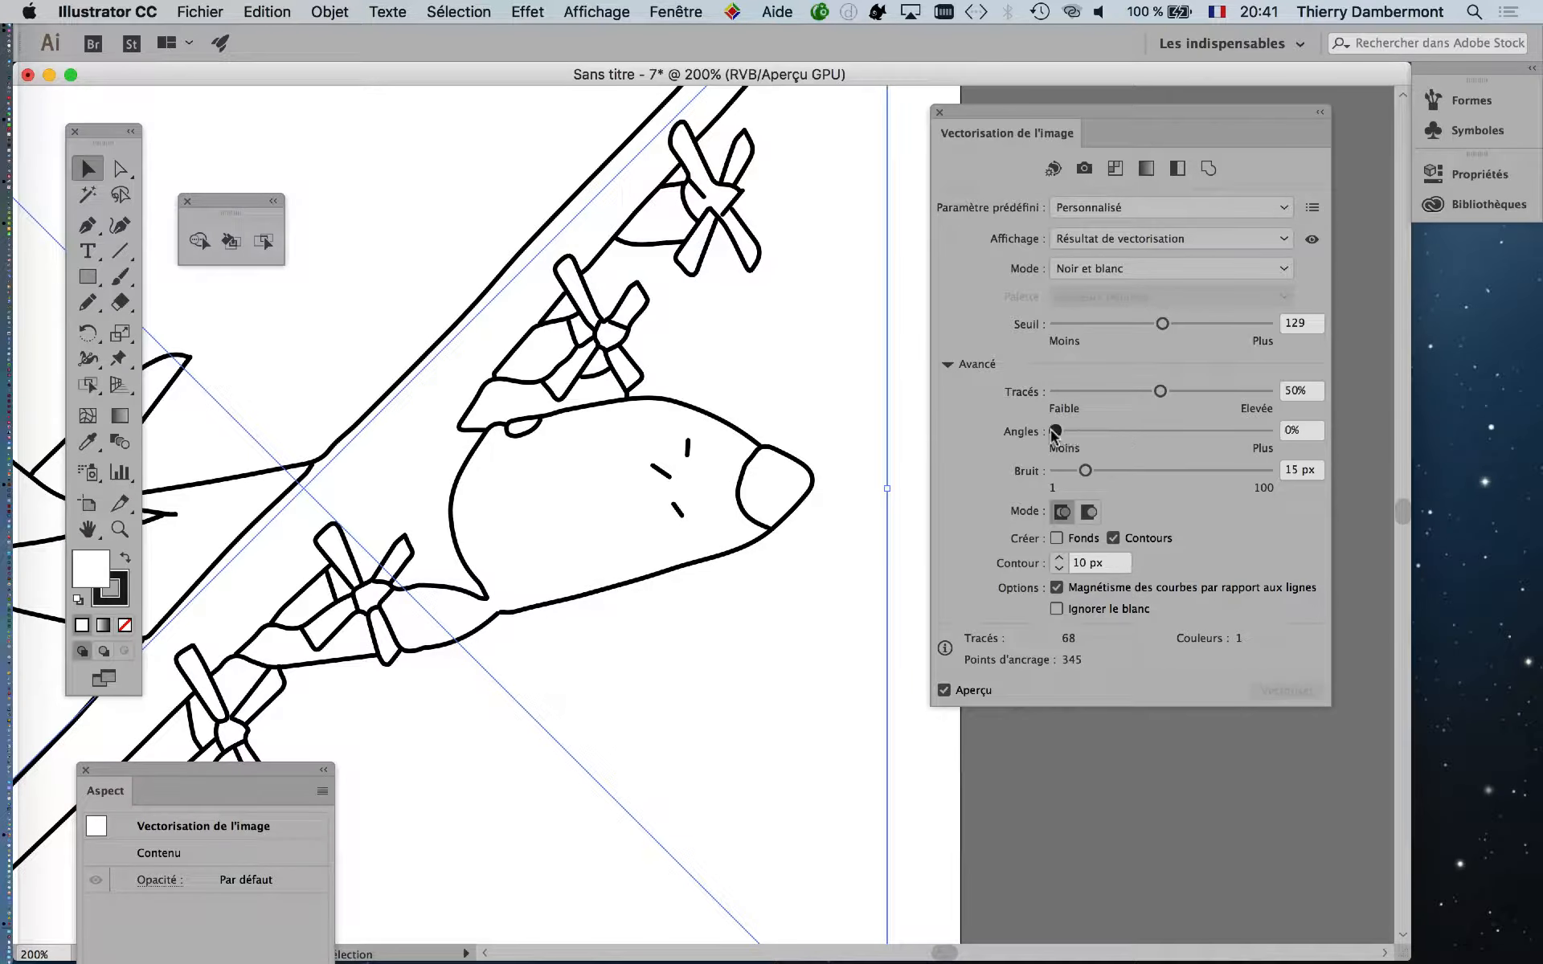
{"action": "left_click_drag", "start_coordinate": [1160, 391], "coordinate": [1229, 396]}
{"action": "left_click_drag", "start_coordinate": [1115, 472], "coordinate": [1063, 474]}
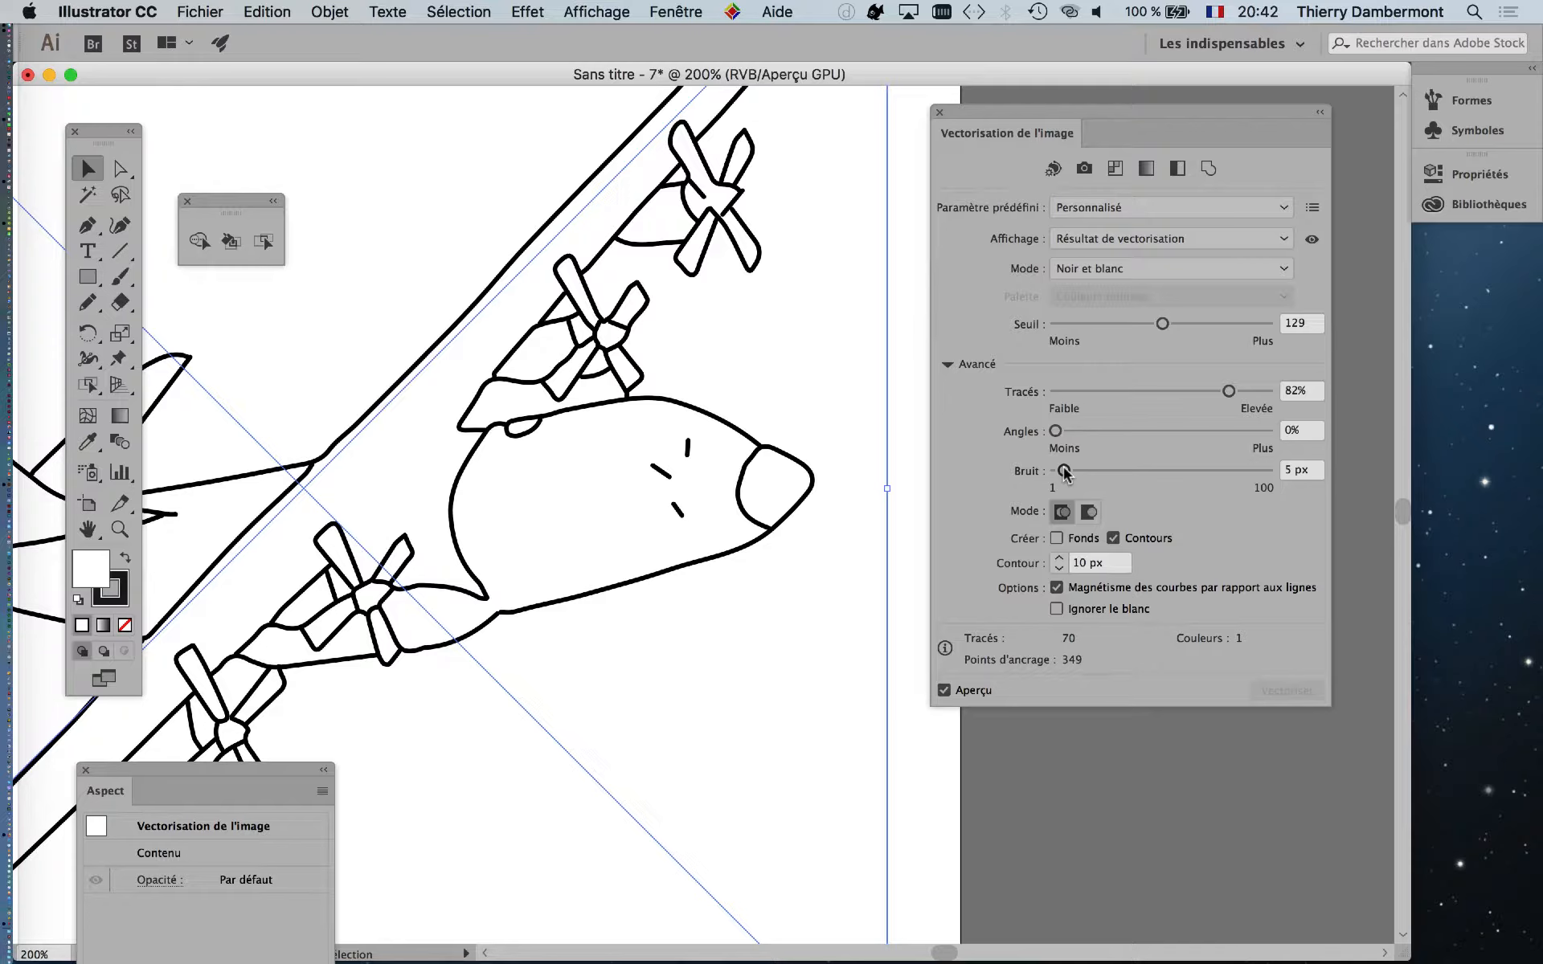
{"action": "left_click_drag", "start_coordinate": [1064, 472], "coordinate": [1101, 438]}
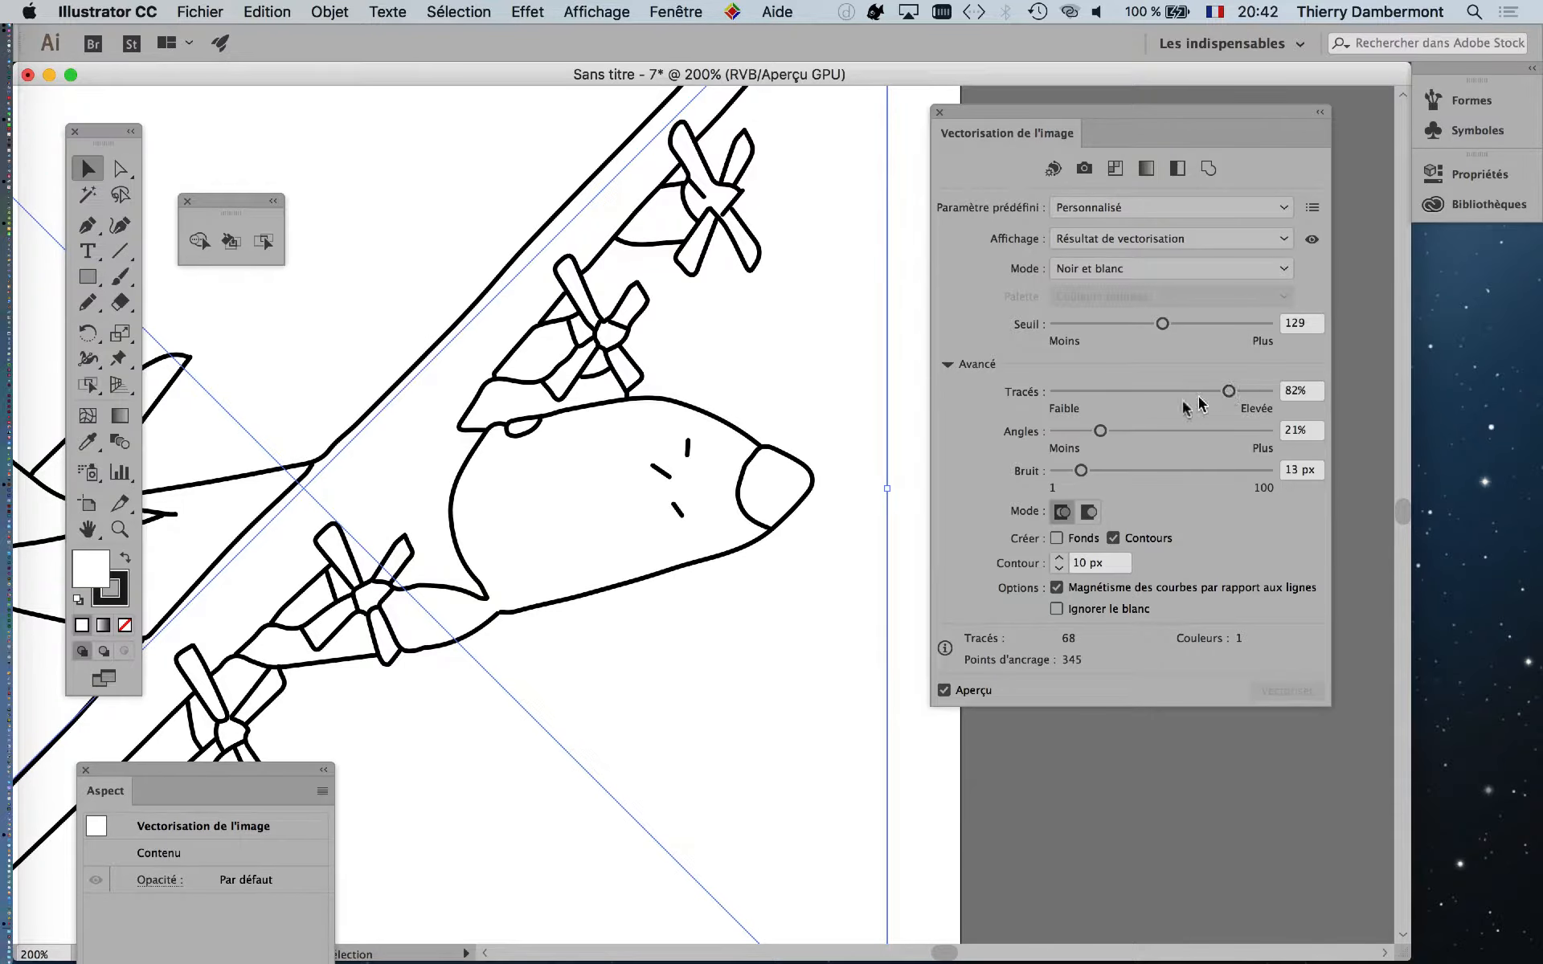
Set the trace to 100% Angles, 22 px Bruit after trying 96 px, and 38% Tracés
{"action": "left_click_drag", "start_coordinate": [1101, 434], "coordinate": [1260, 438]}
{"action": "mouse_move", "coordinate": [1260, 438]}
{"action": "left_mouse_down"}
{"action": "mouse_move", "coordinate": [1247, 432]}
{"action": "mouse_move", "coordinate": [1273, 438]}
{"action": "left_mouse_up"}
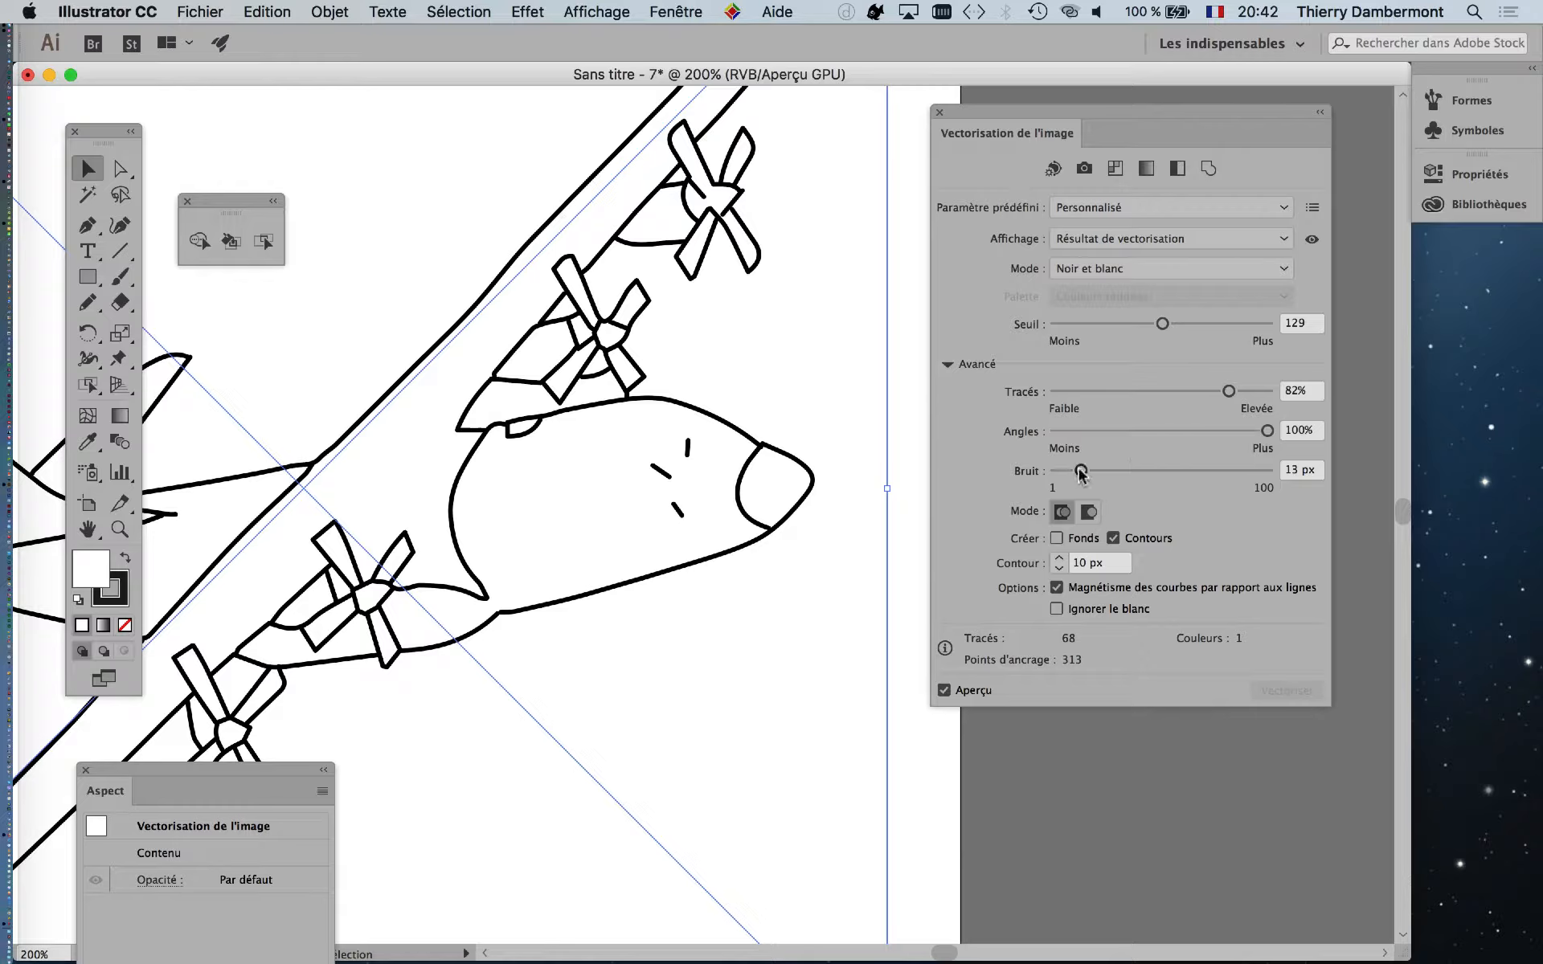
{"action": "mouse_move", "coordinate": [1080, 471]}
{"action": "left_mouse_down"}
{"action": "mouse_move", "coordinate": [1051, 472]}
{"action": "mouse_move", "coordinate": [1260, 474]}
{"action": "left_mouse_up"}
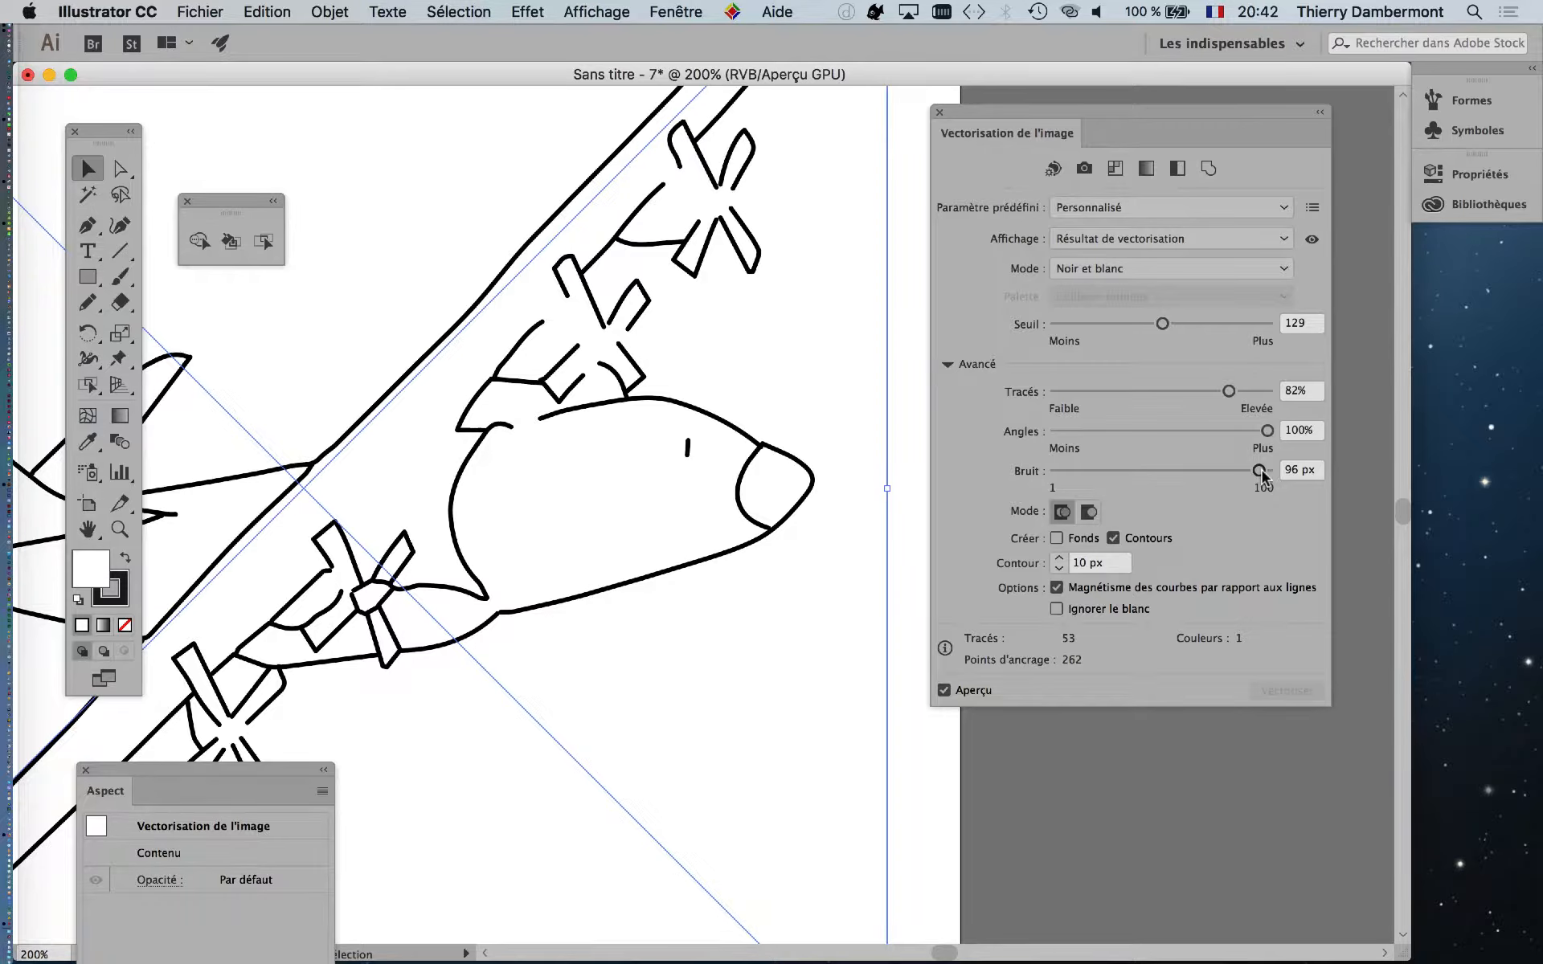
{"action": "left_click_drag", "start_coordinate": [1263, 475], "coordinate": [1103, 476]}
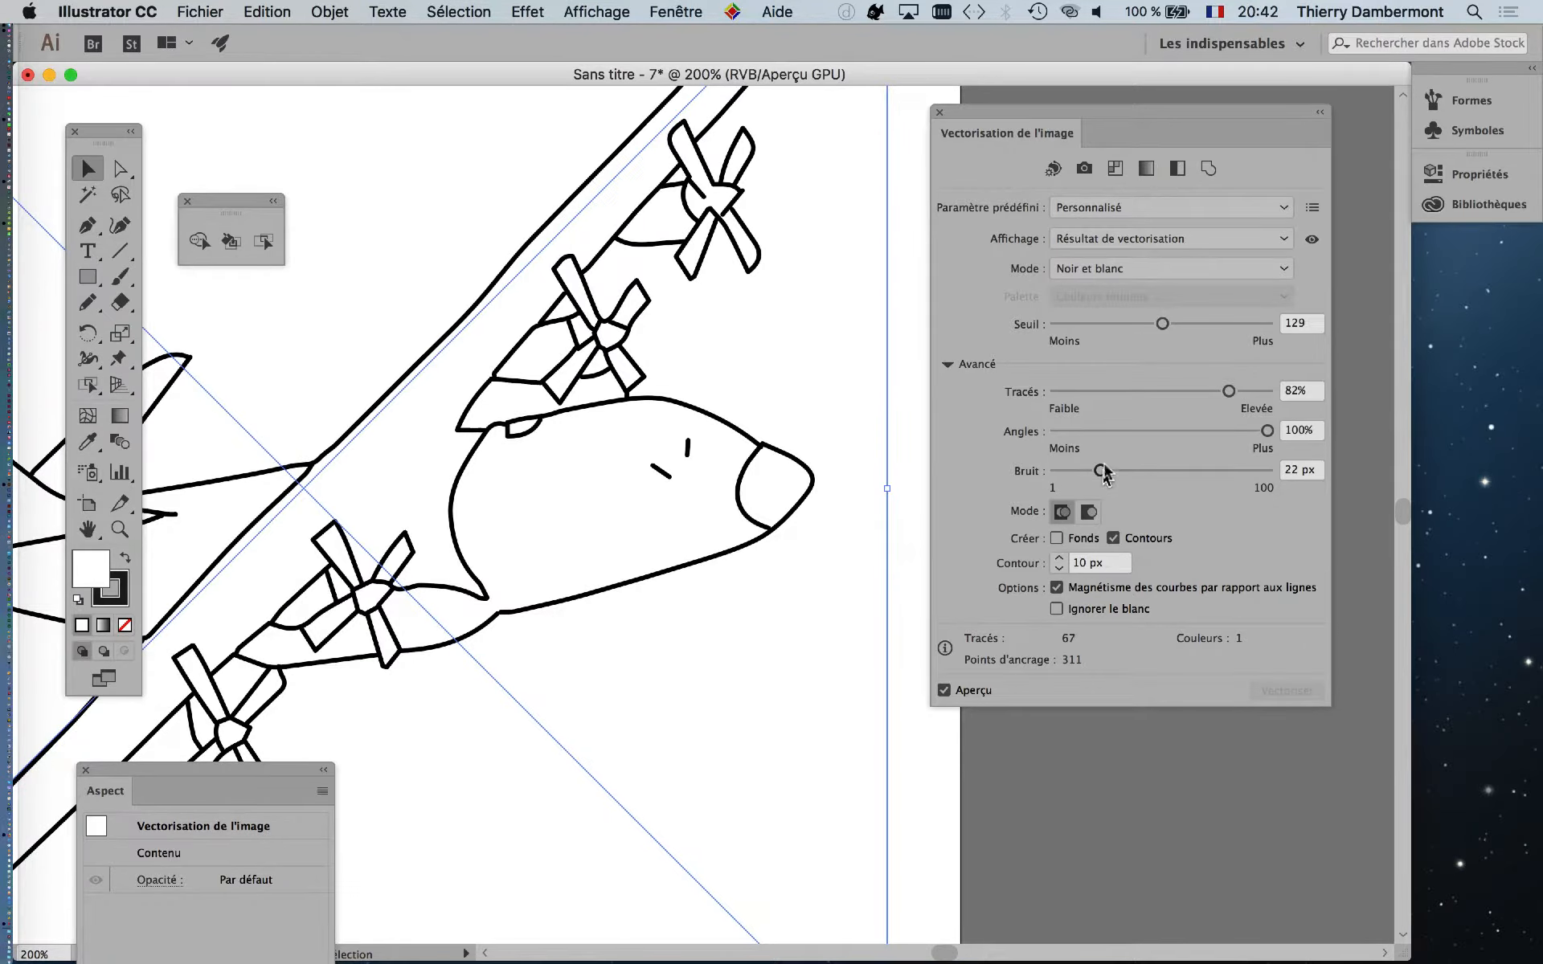
{"action": "left_click_drag", "start_coordinate": [1228, 394], "coordinate": [1136, 396]}
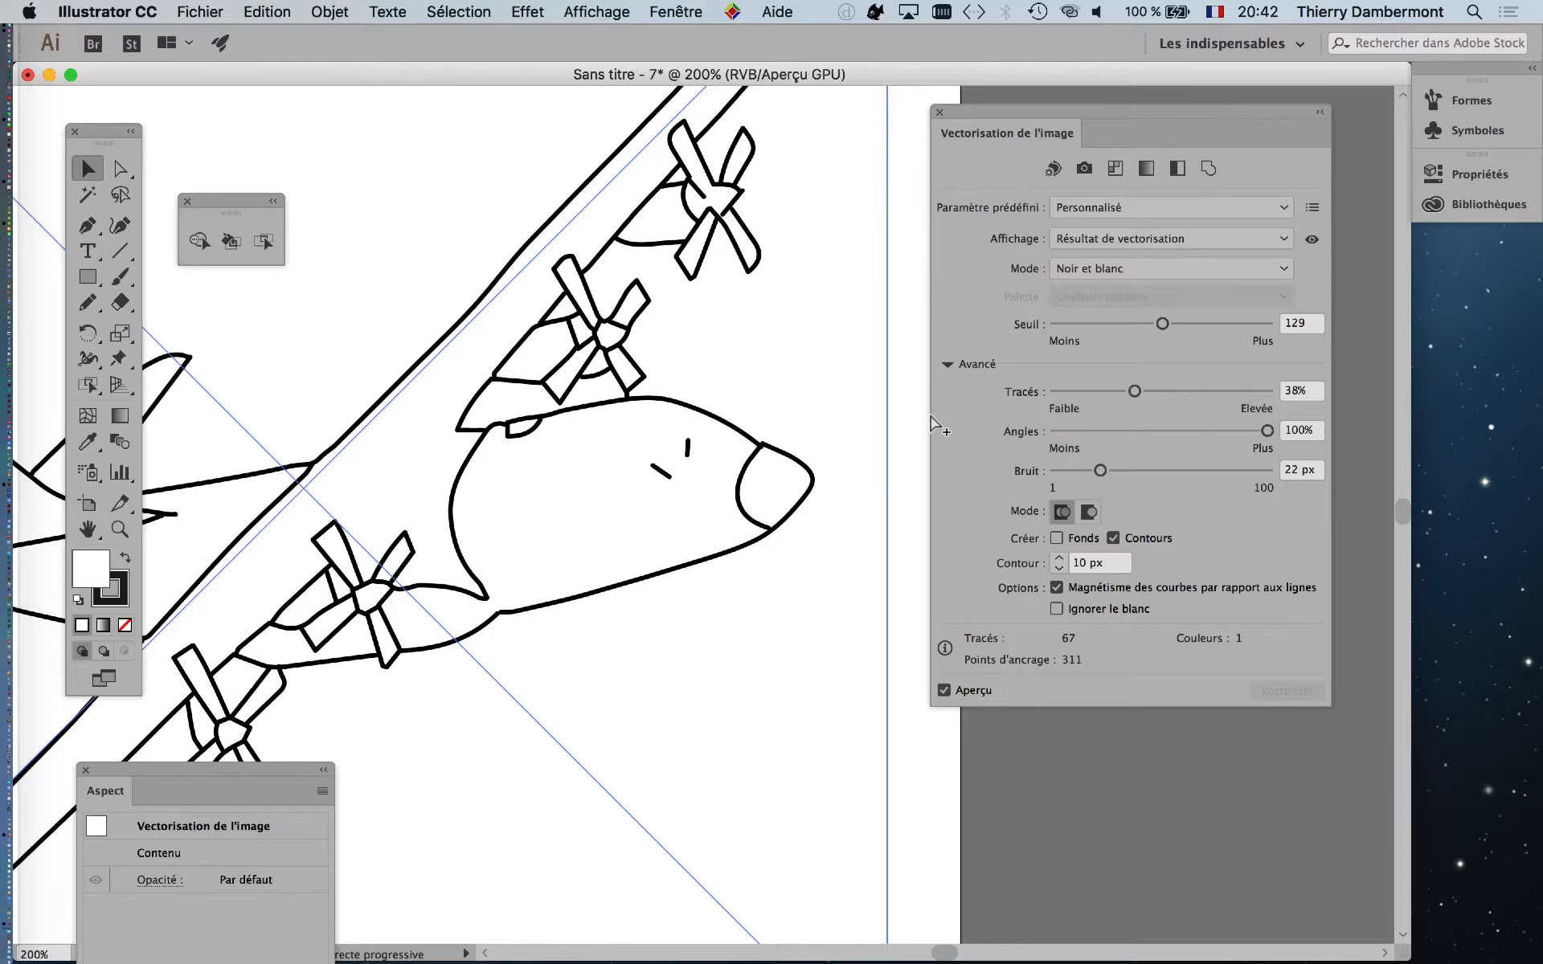
Expand the airplane's image tracing (Vectorisation de l'image, Décomposer) into editable vector paths
{"action": "left_click_drag", "start_coordinate": [974, 112], "coordinate": [1202, 126]}
{"action": "scroll", "coordinate": [707, 413], "scroll_direction": "down", "scroll_amount": 2}
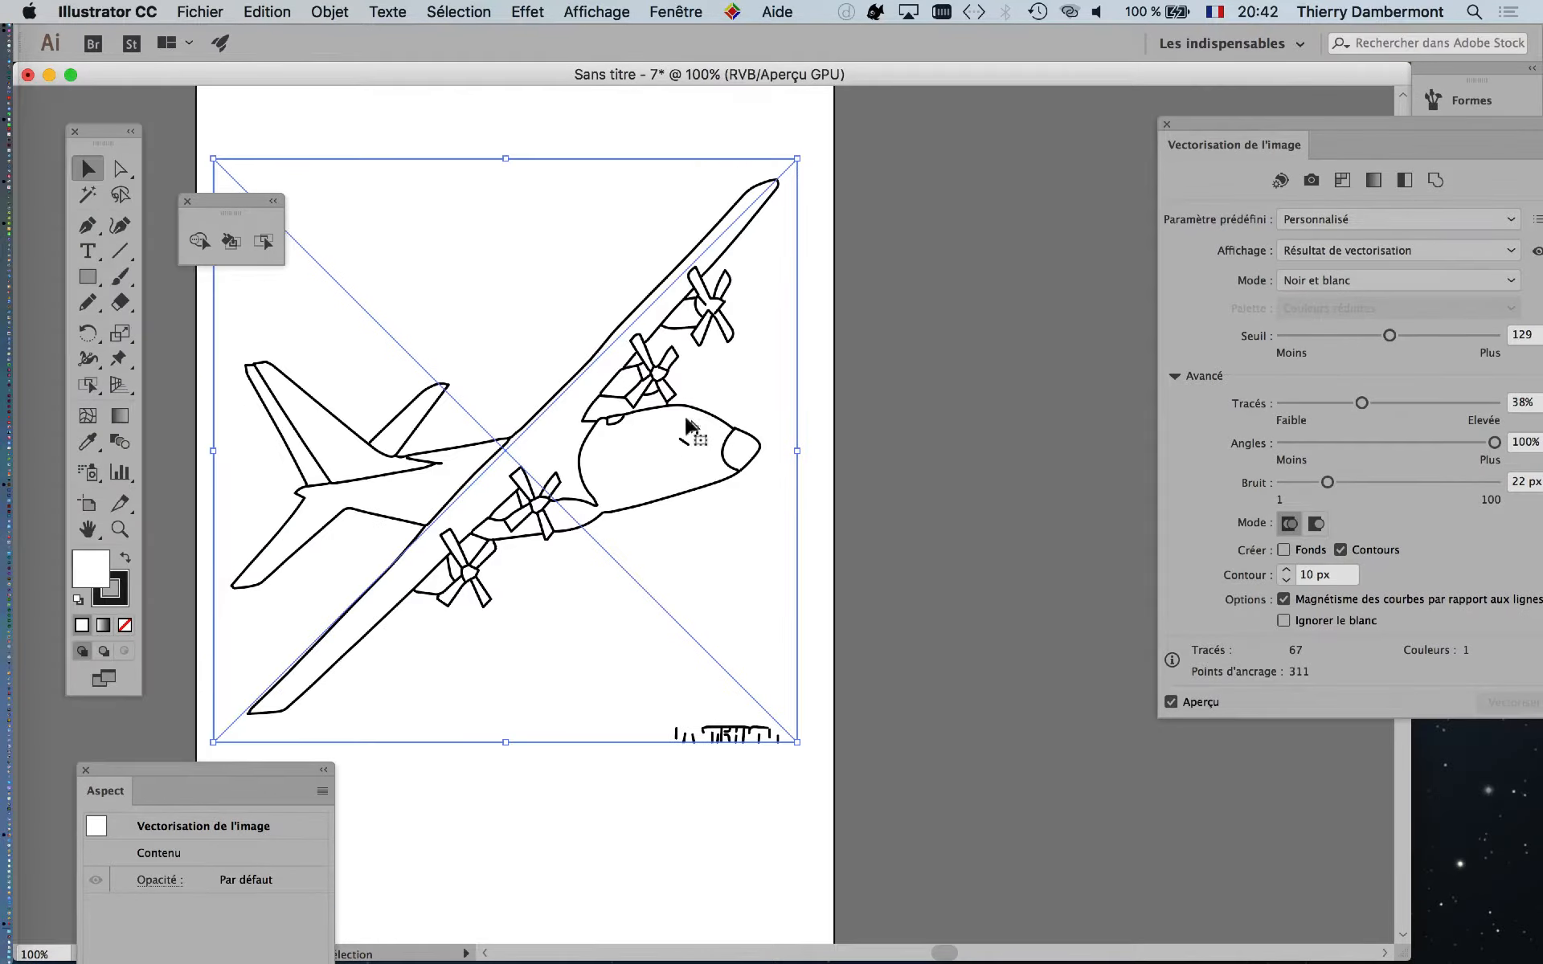
{"action": "left_click_drag", "start_coordinate": [577, 426], "coordinate": [587, 369]}
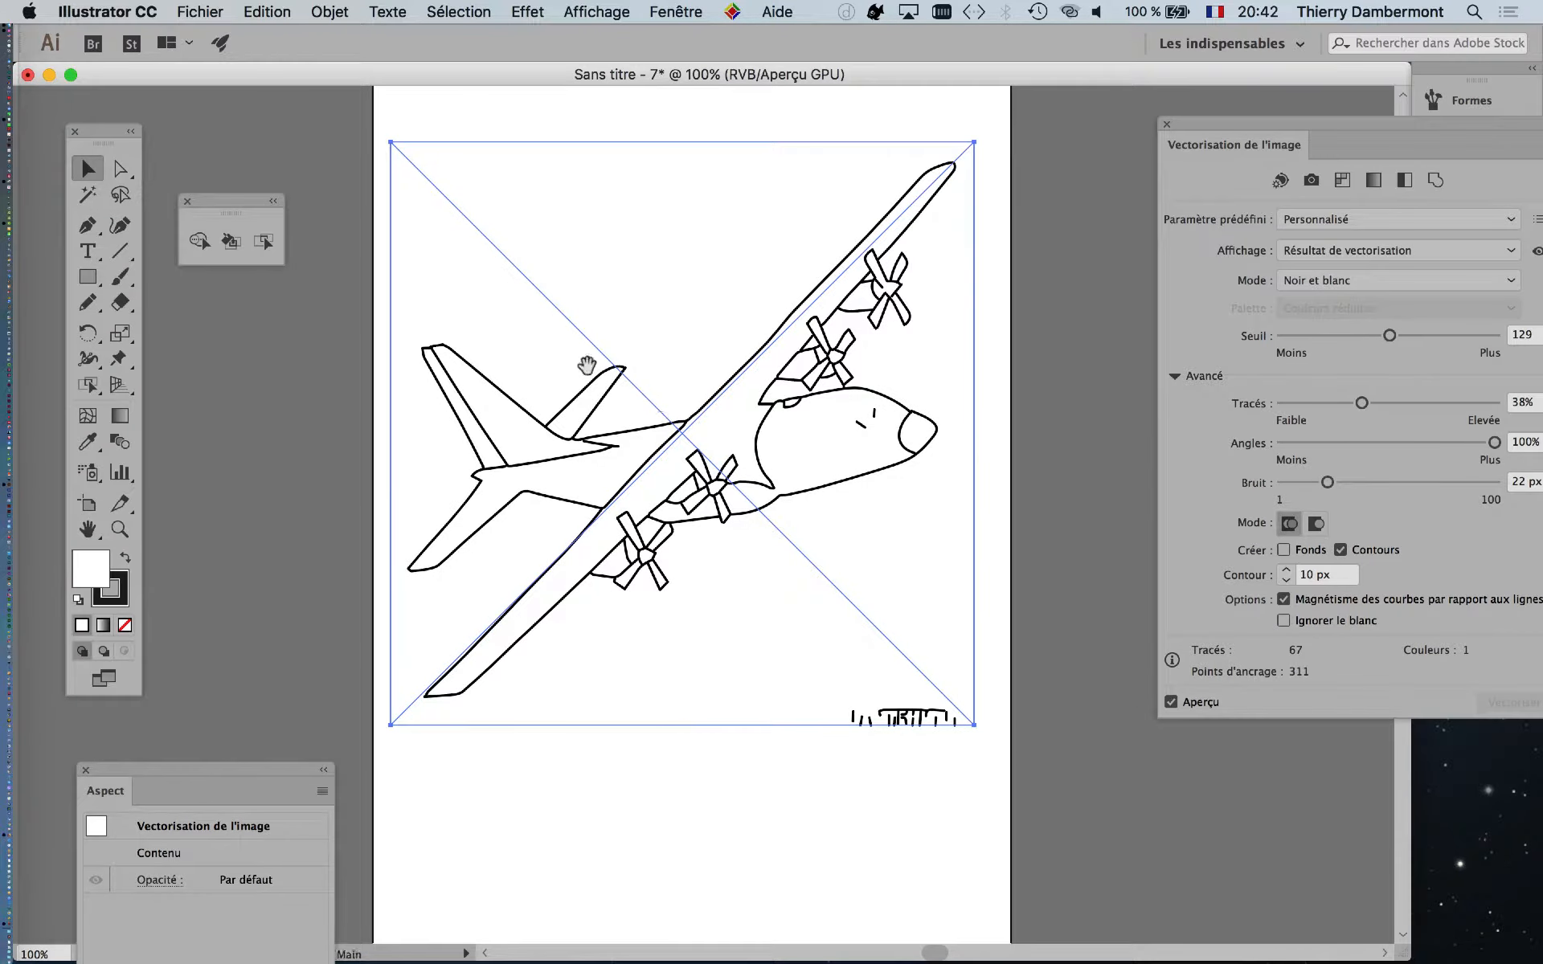
{"action": "left_click", "coordinate": [343, 8]}
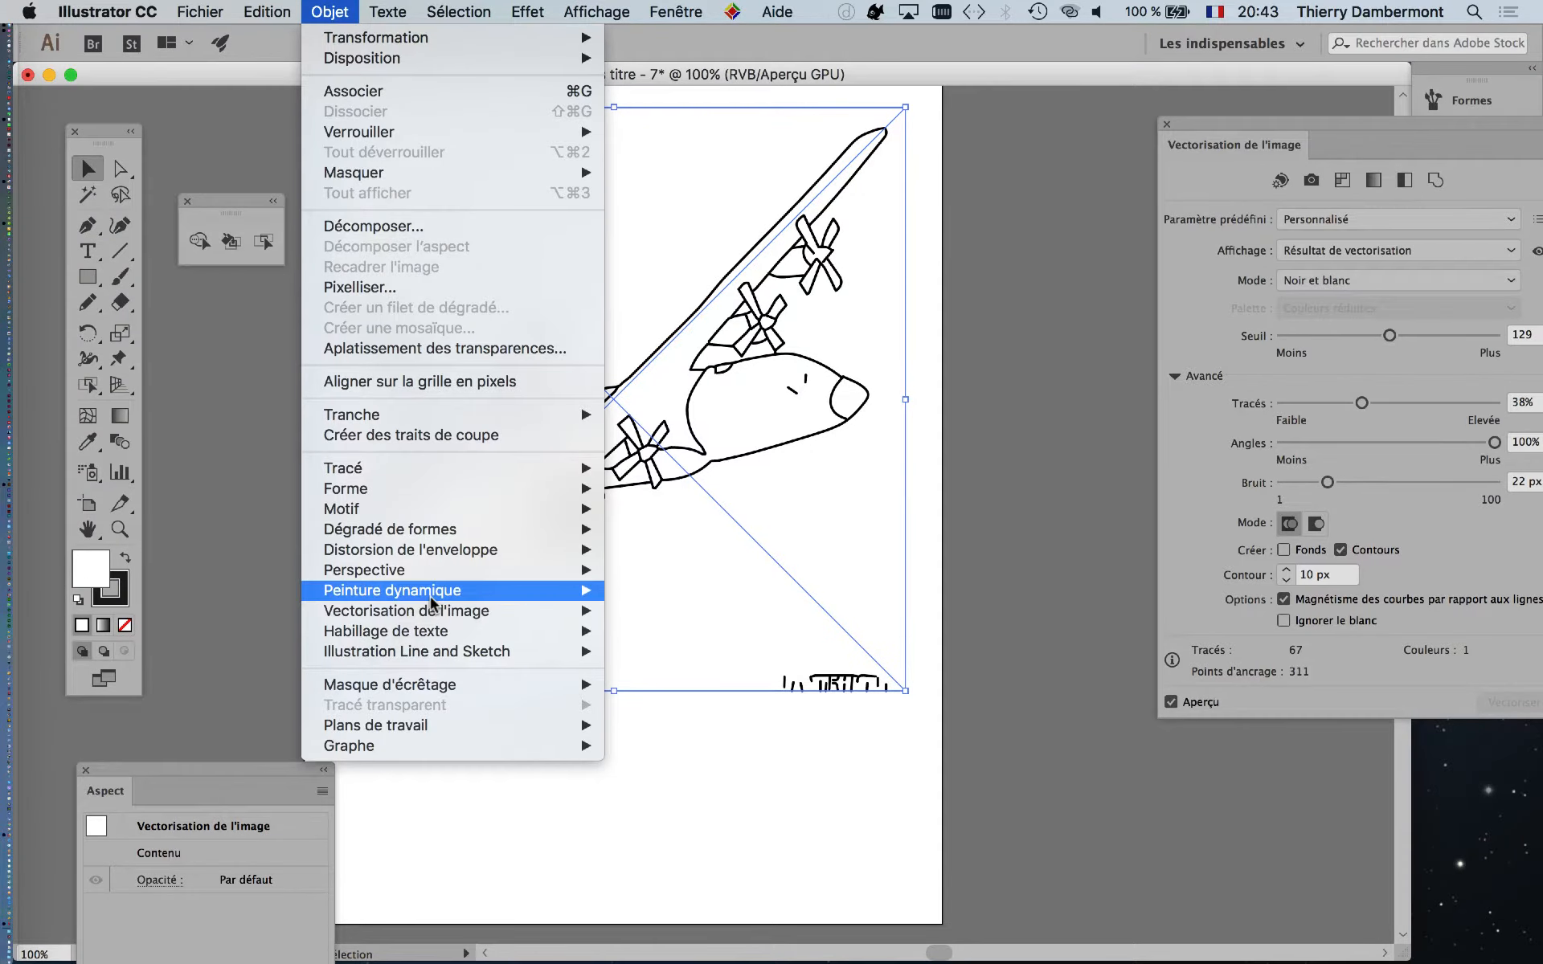
{"action": "mouse_move", "coordinate": [431, 601]}
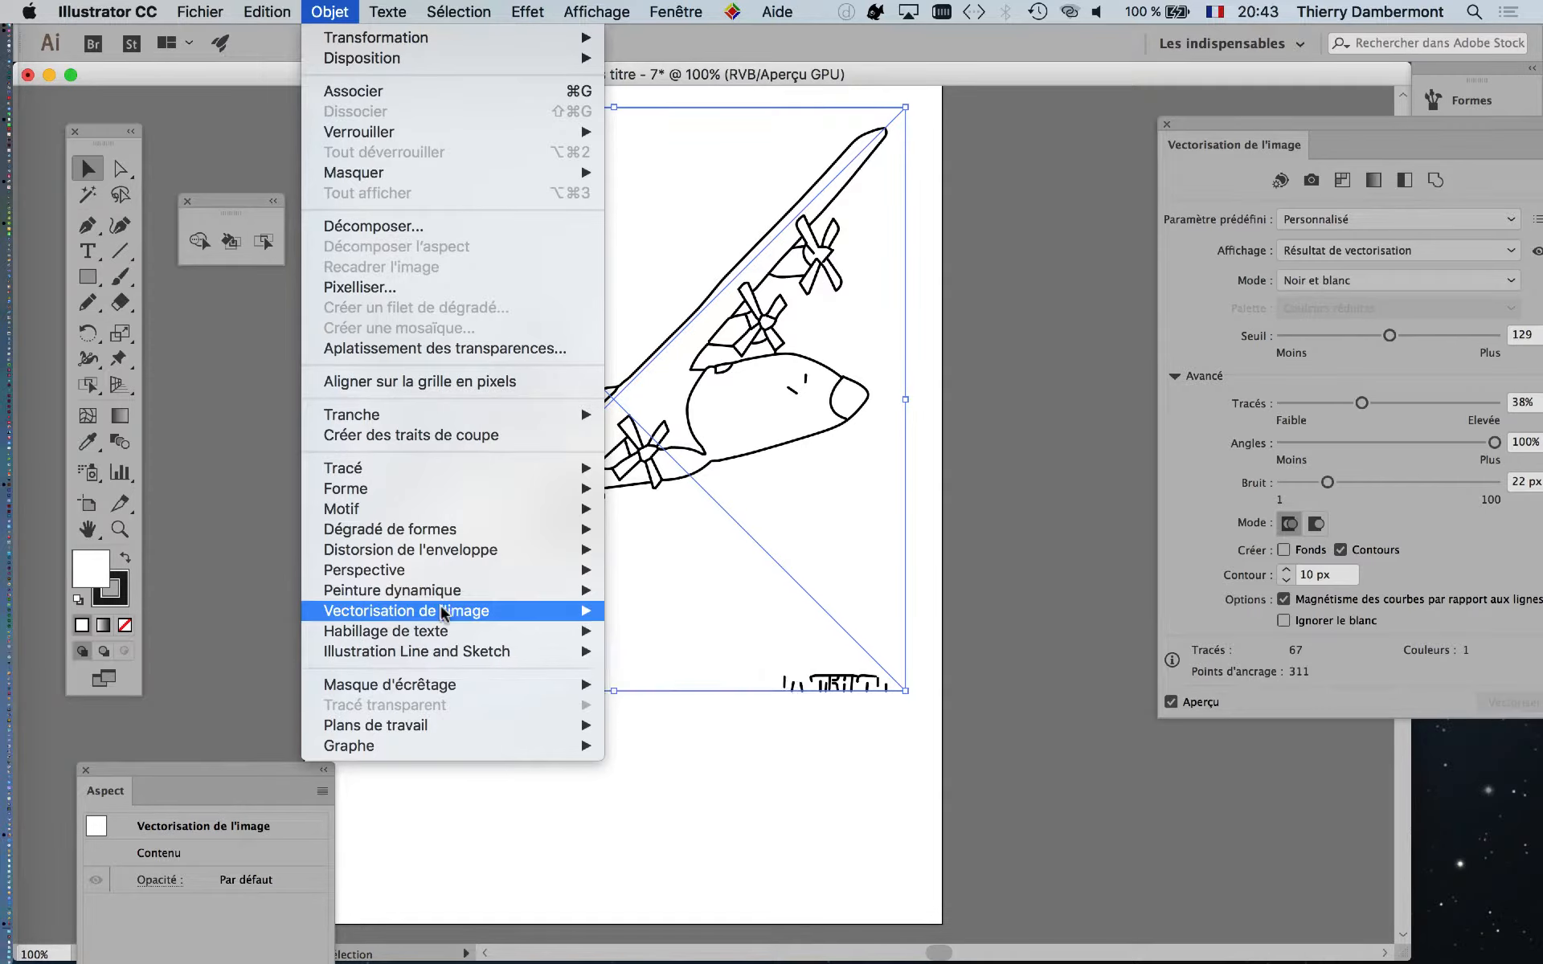
{"action": "mouse_move", "coordinate": [492, 619]}
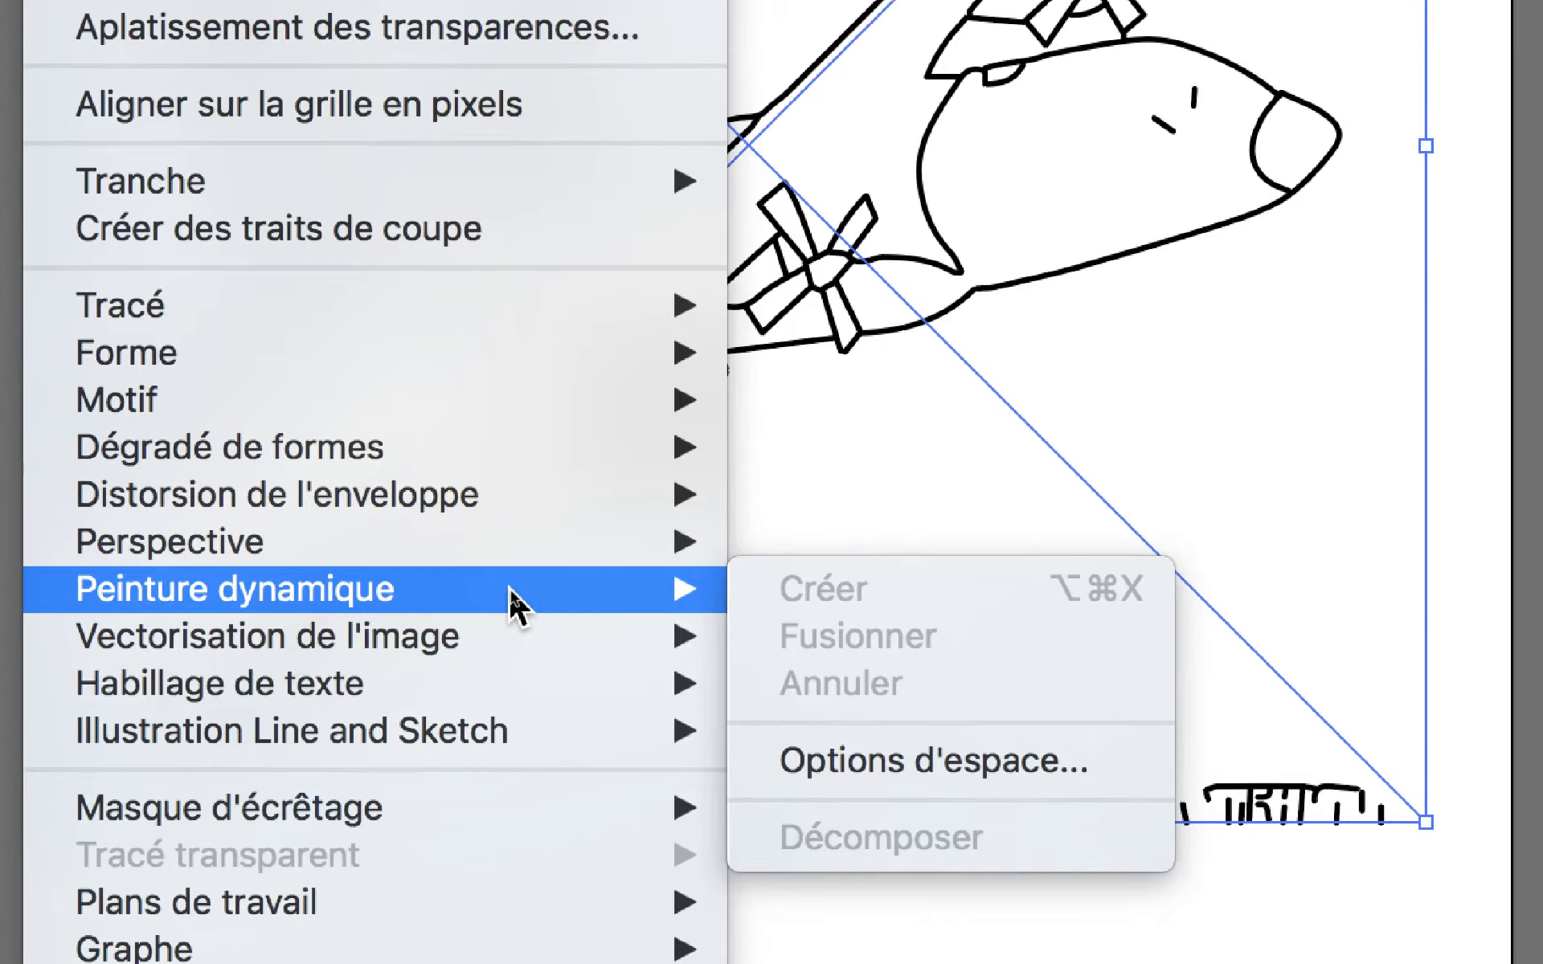
{"action": "mouse_move", "coordinate": [530, 647]}
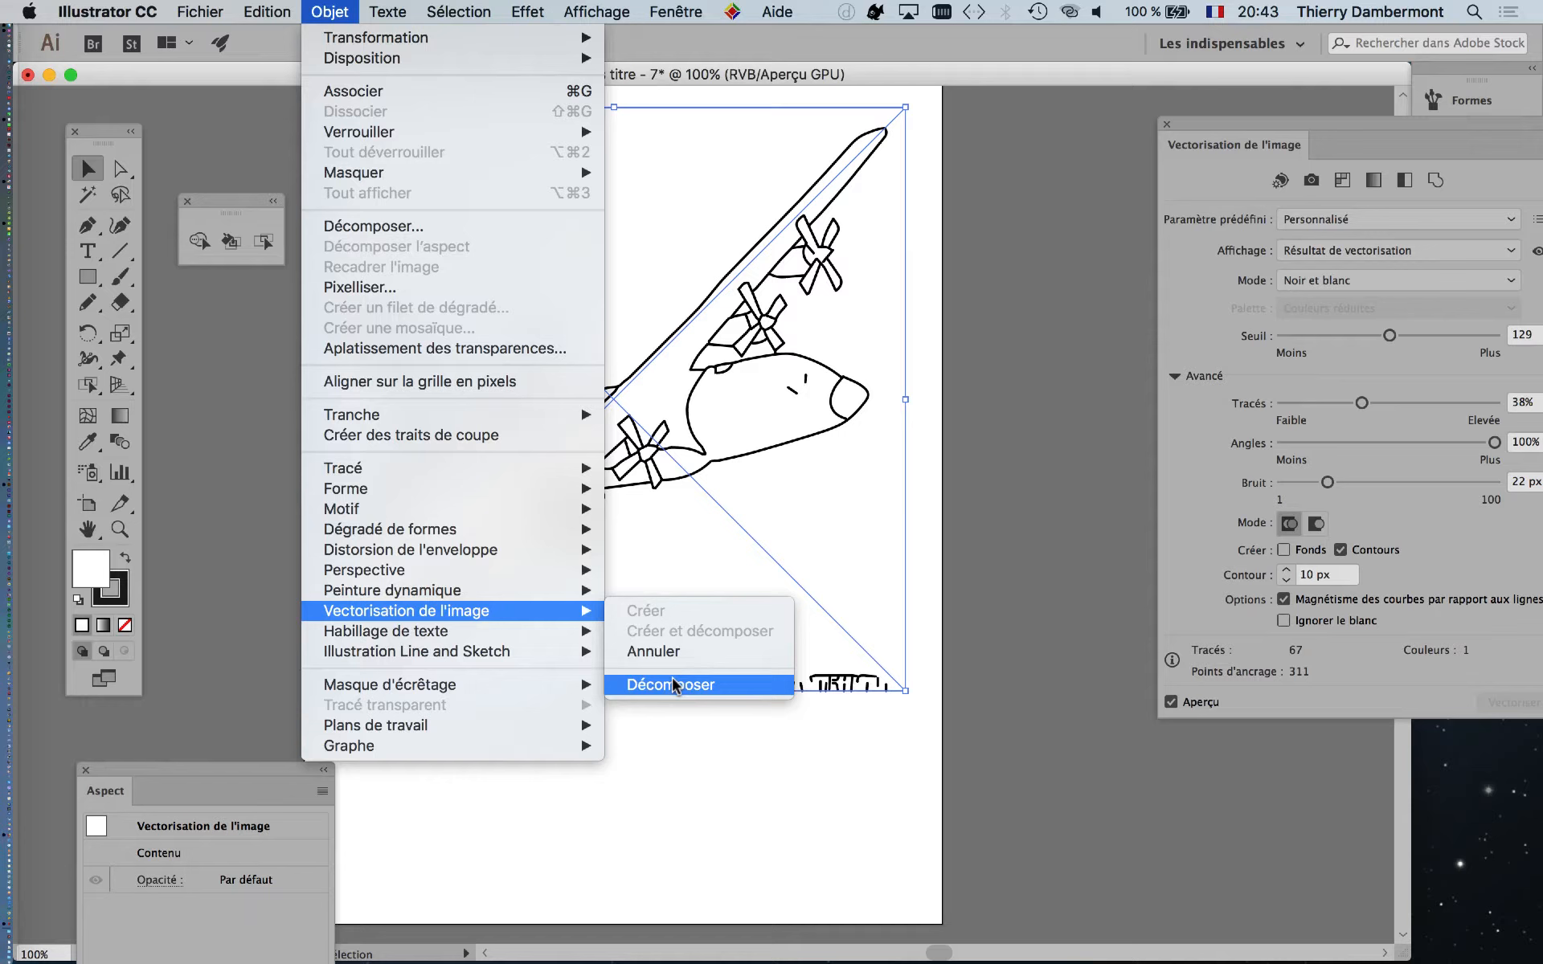
{"action": "left_click", "coordinate": [635, 663]}
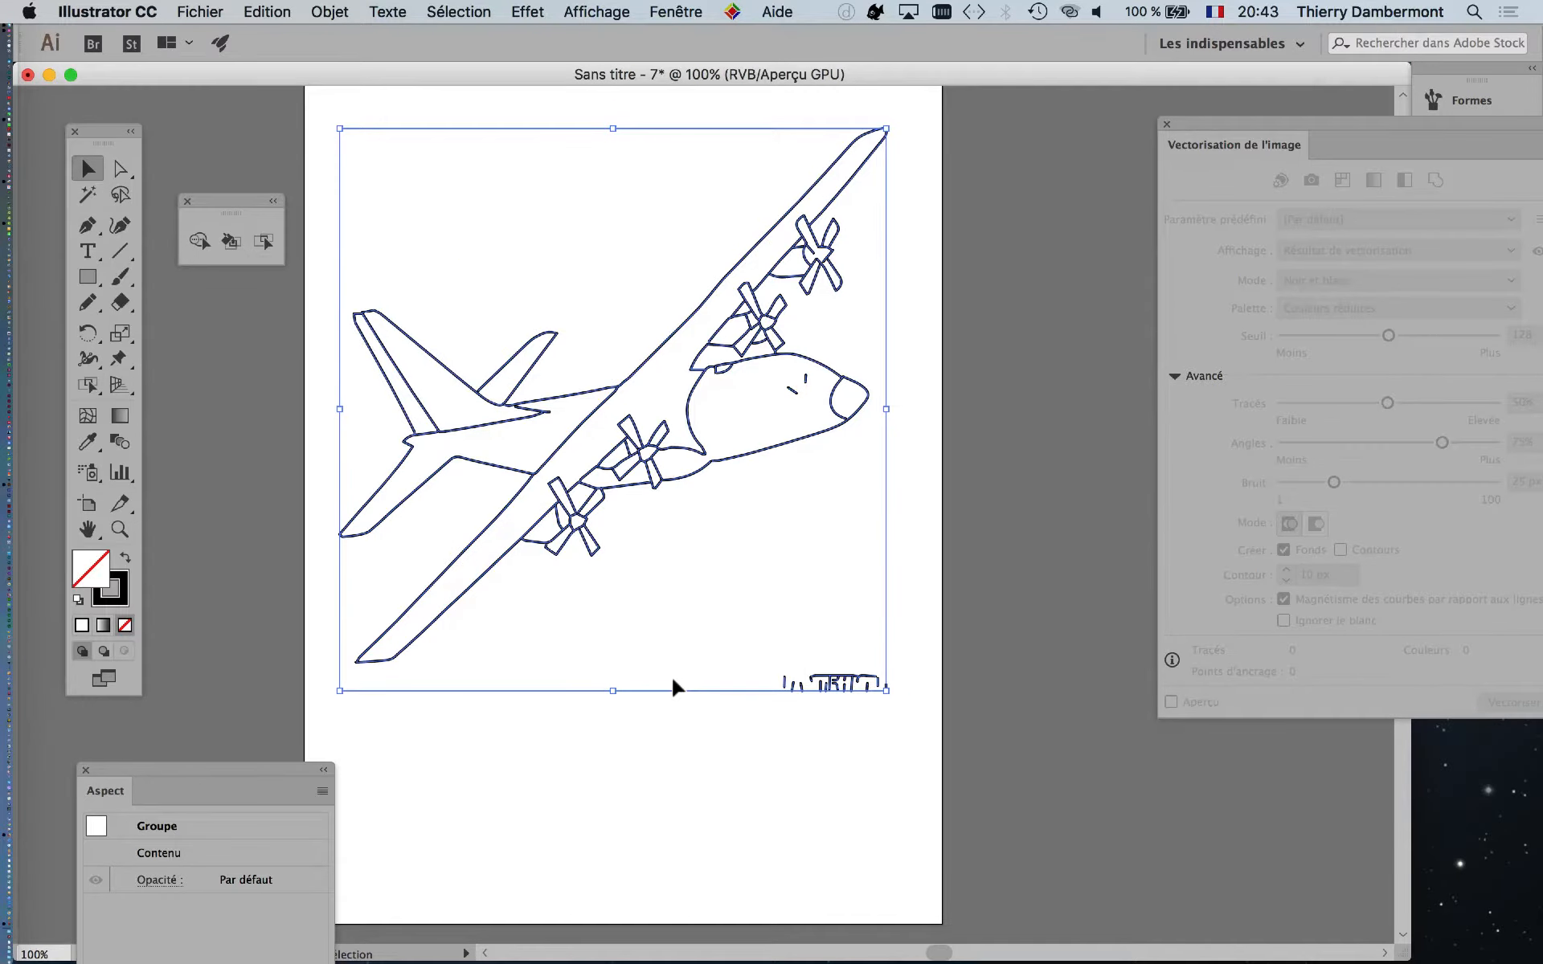
{"action": "left_click_drag", "start_coordinate": [1236, 125], "coordinate": [1044, 165]}
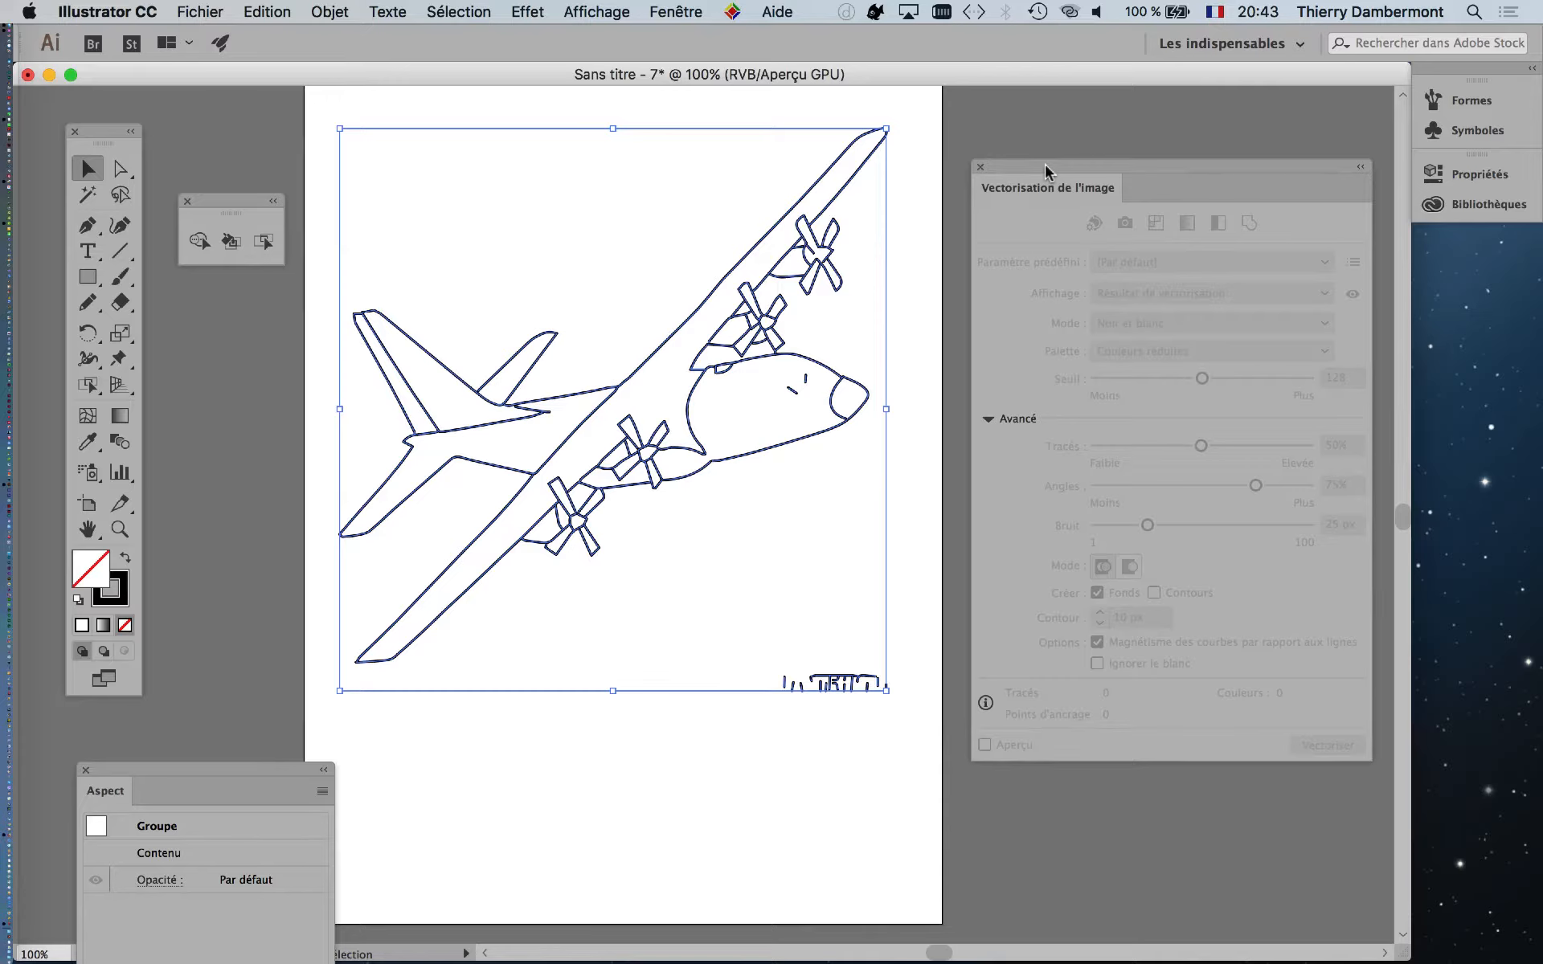
Deselect the artwork, then select only the stray lettering strokes beneath the airplane with the Direct Selection tool and delete them
{"action": "key", "text": "super"}
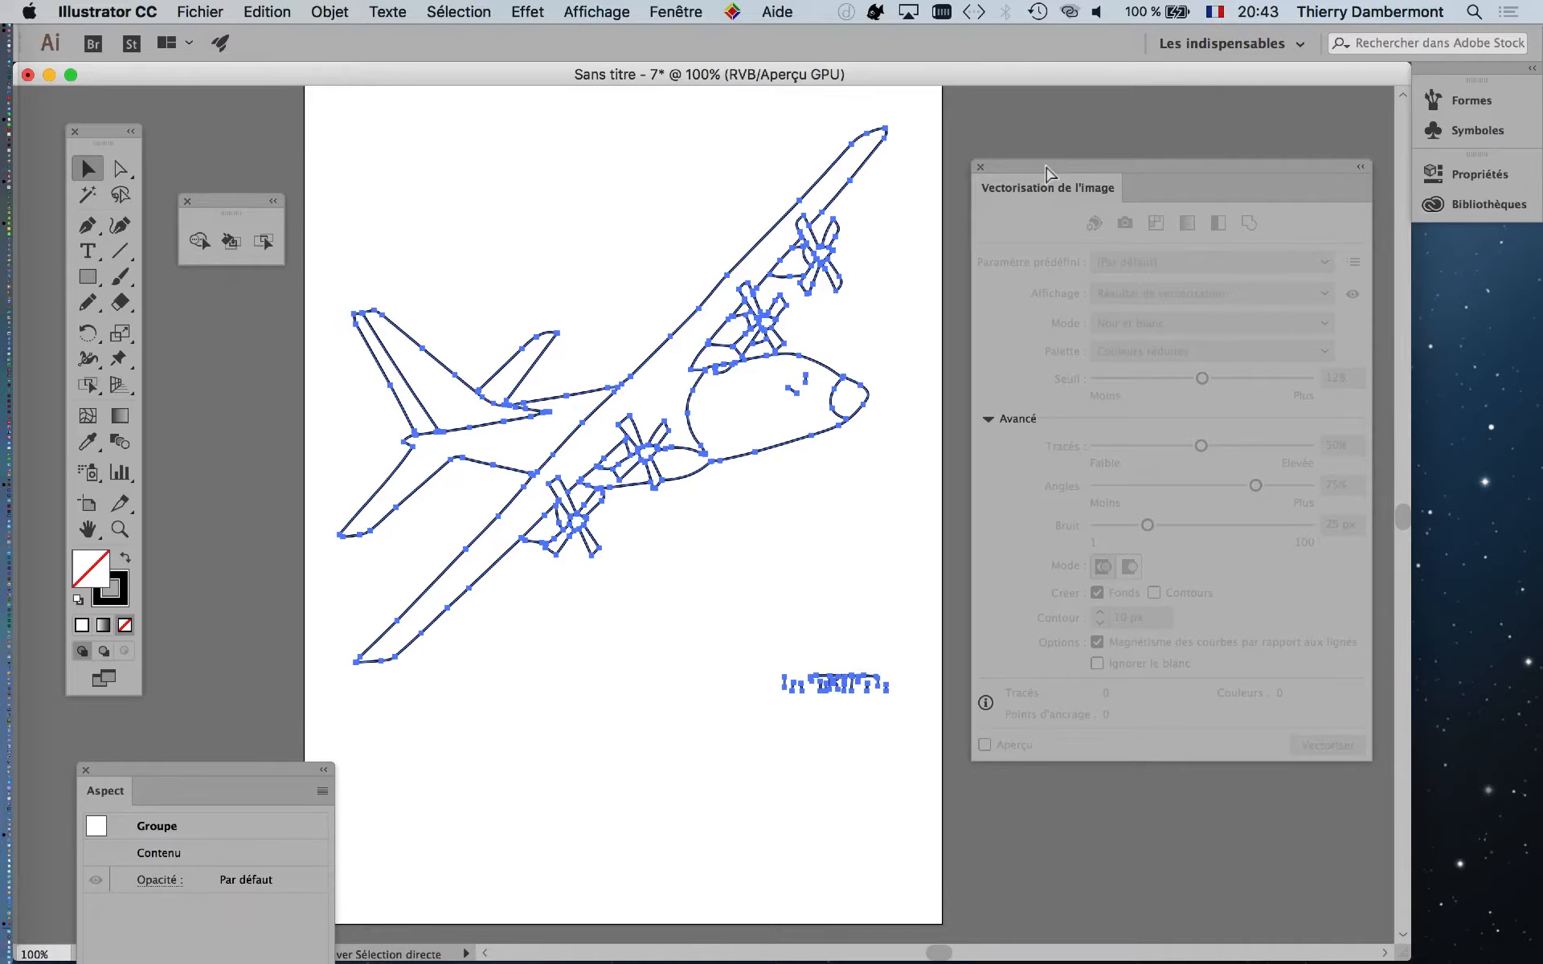
{"action": "left_click_drag", "start_coordinate": [103, 132], "coordinate": [679, 410]}
{"action": "left_click_drag", "start_coordinate": [820, 557], "coordinate": [792, 266]}
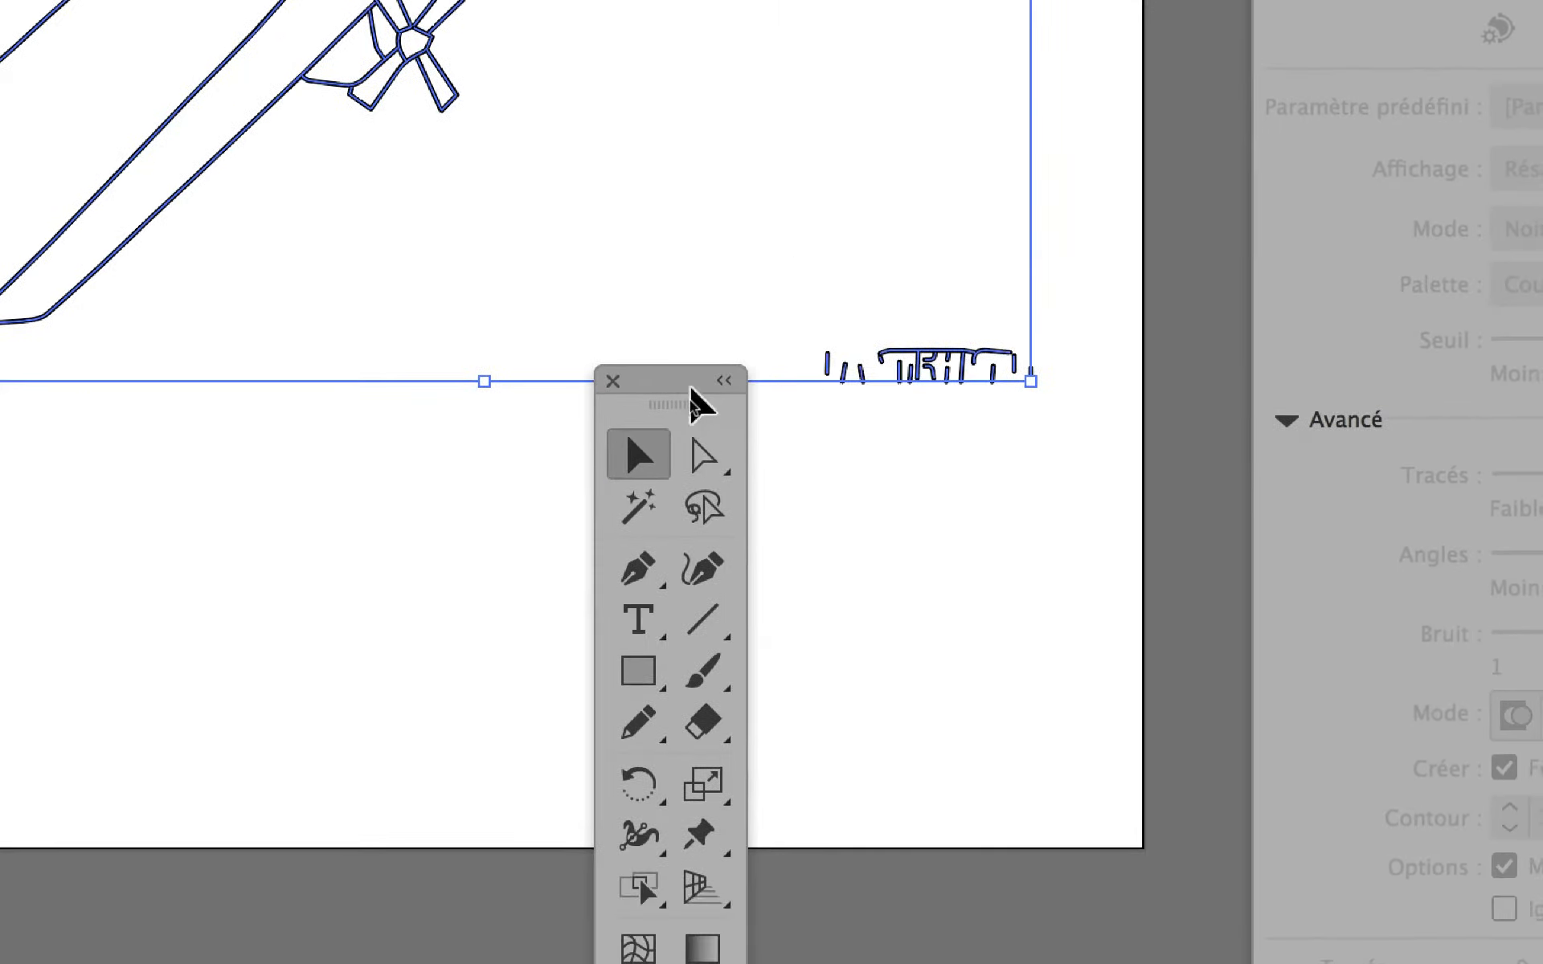
{"action": "left_click", "coordinate": [694, 418]}
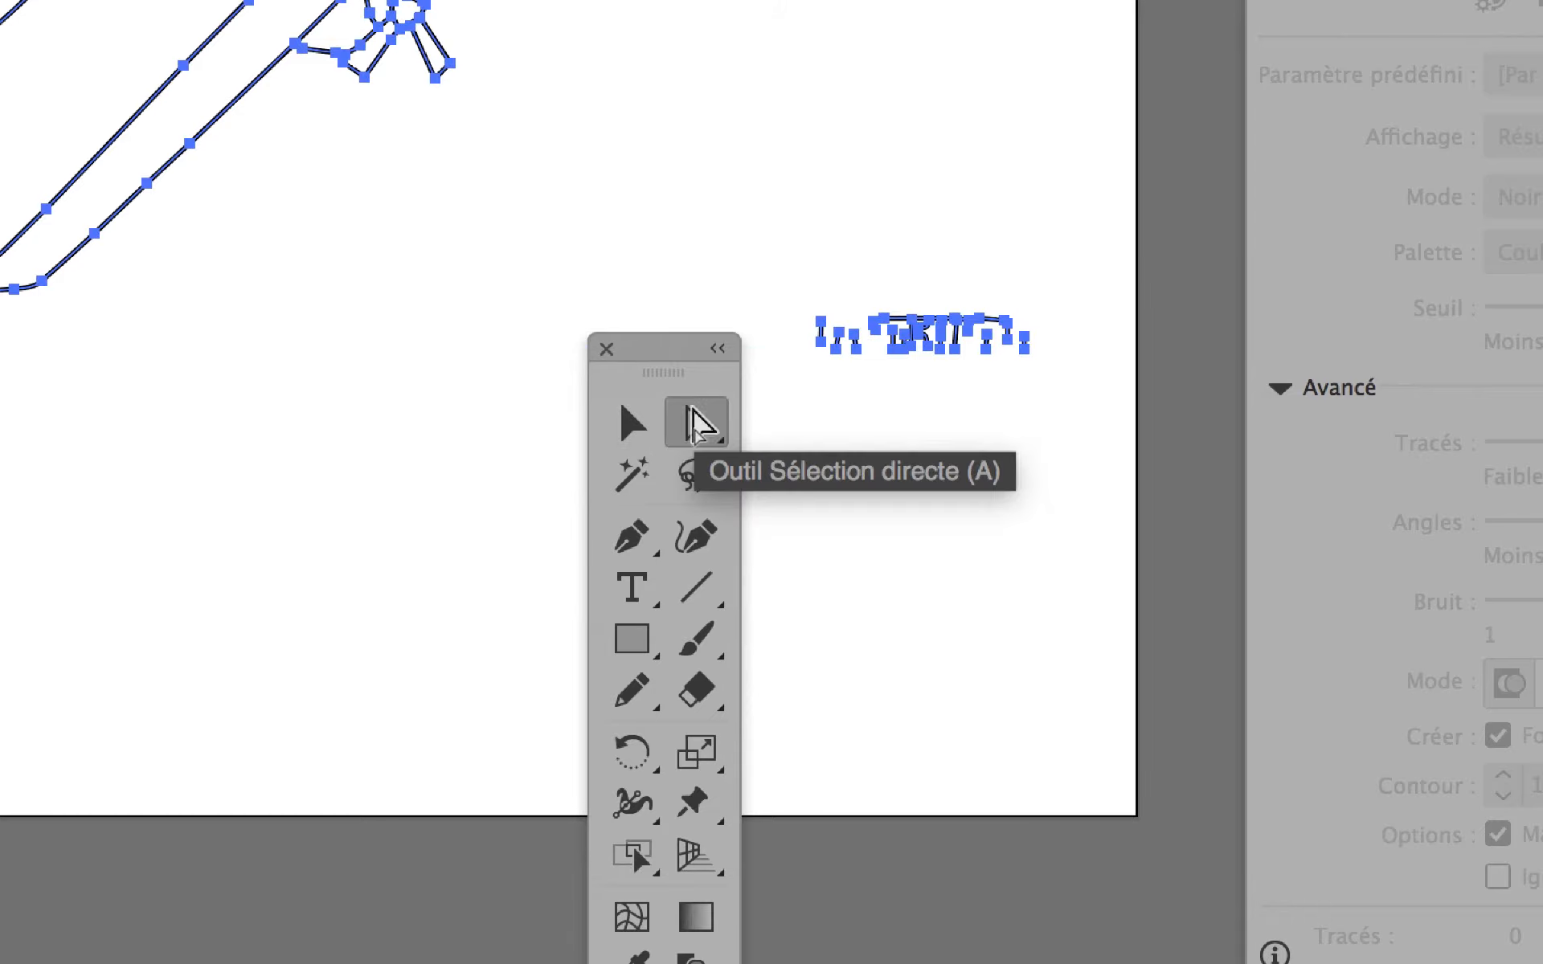
{"action": "left_click", "coordinate": [733, 417]}
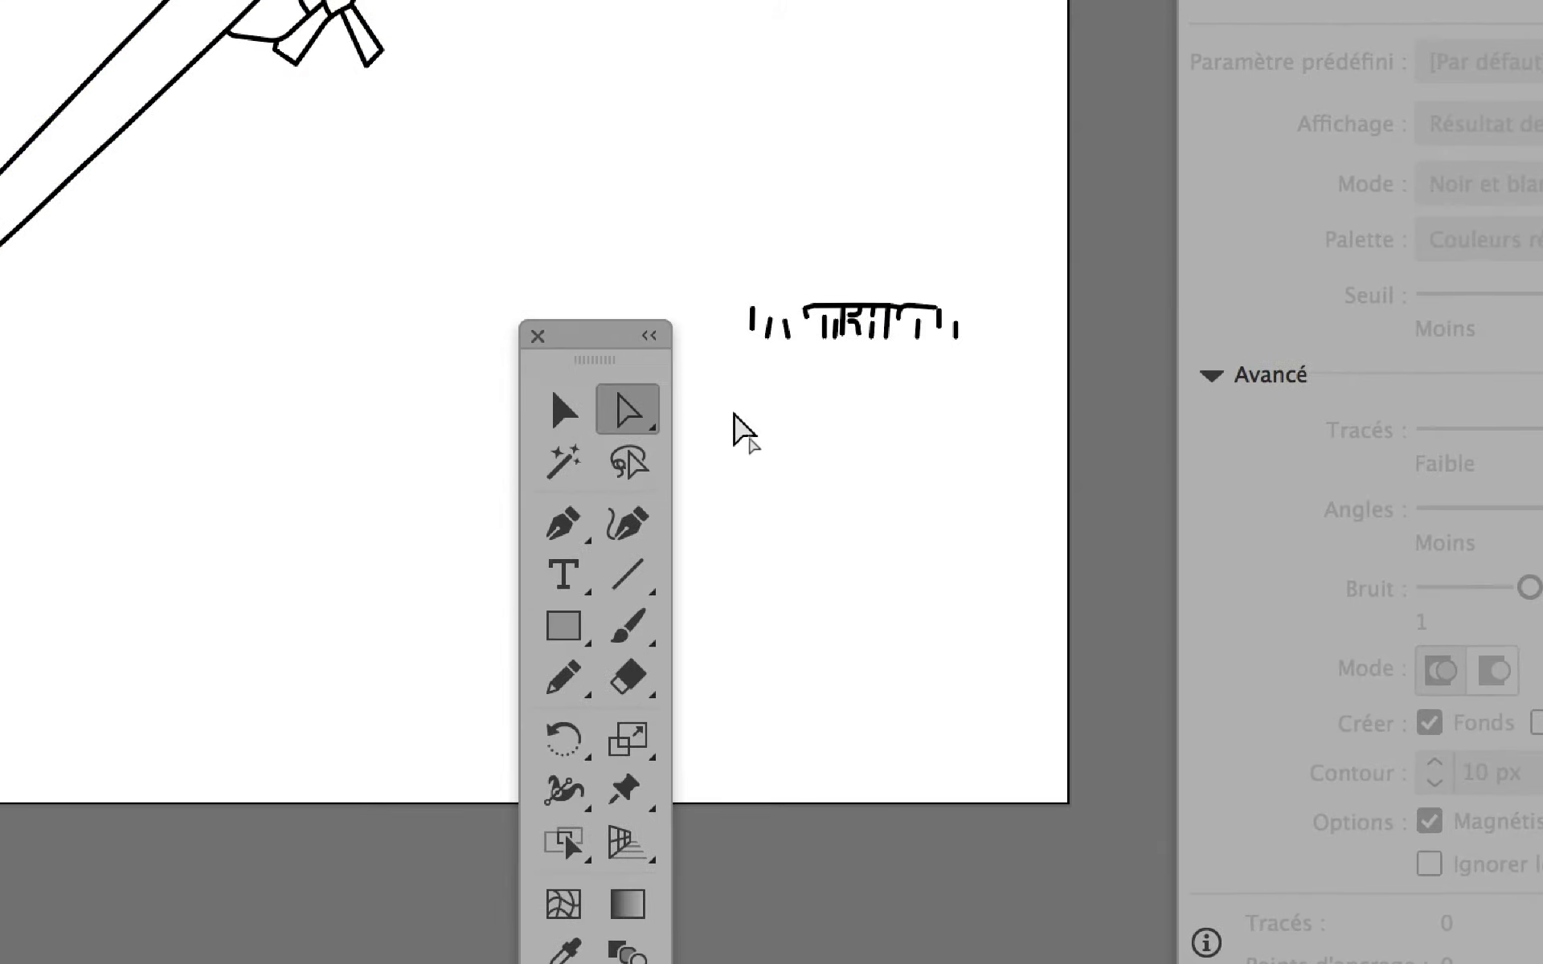
{"action": "mouse_move", "coordinate": [735, 417]}
{"action": "left_mouse_down"}
{"action": "mouse_move", "coordinate": [762, 372]}
{"action": "mouse_move", "coordinate": [919, 285]}
{"action": "mouse_move", "coordinate": [937, 348]}
{"action": "left_mouse_up"}
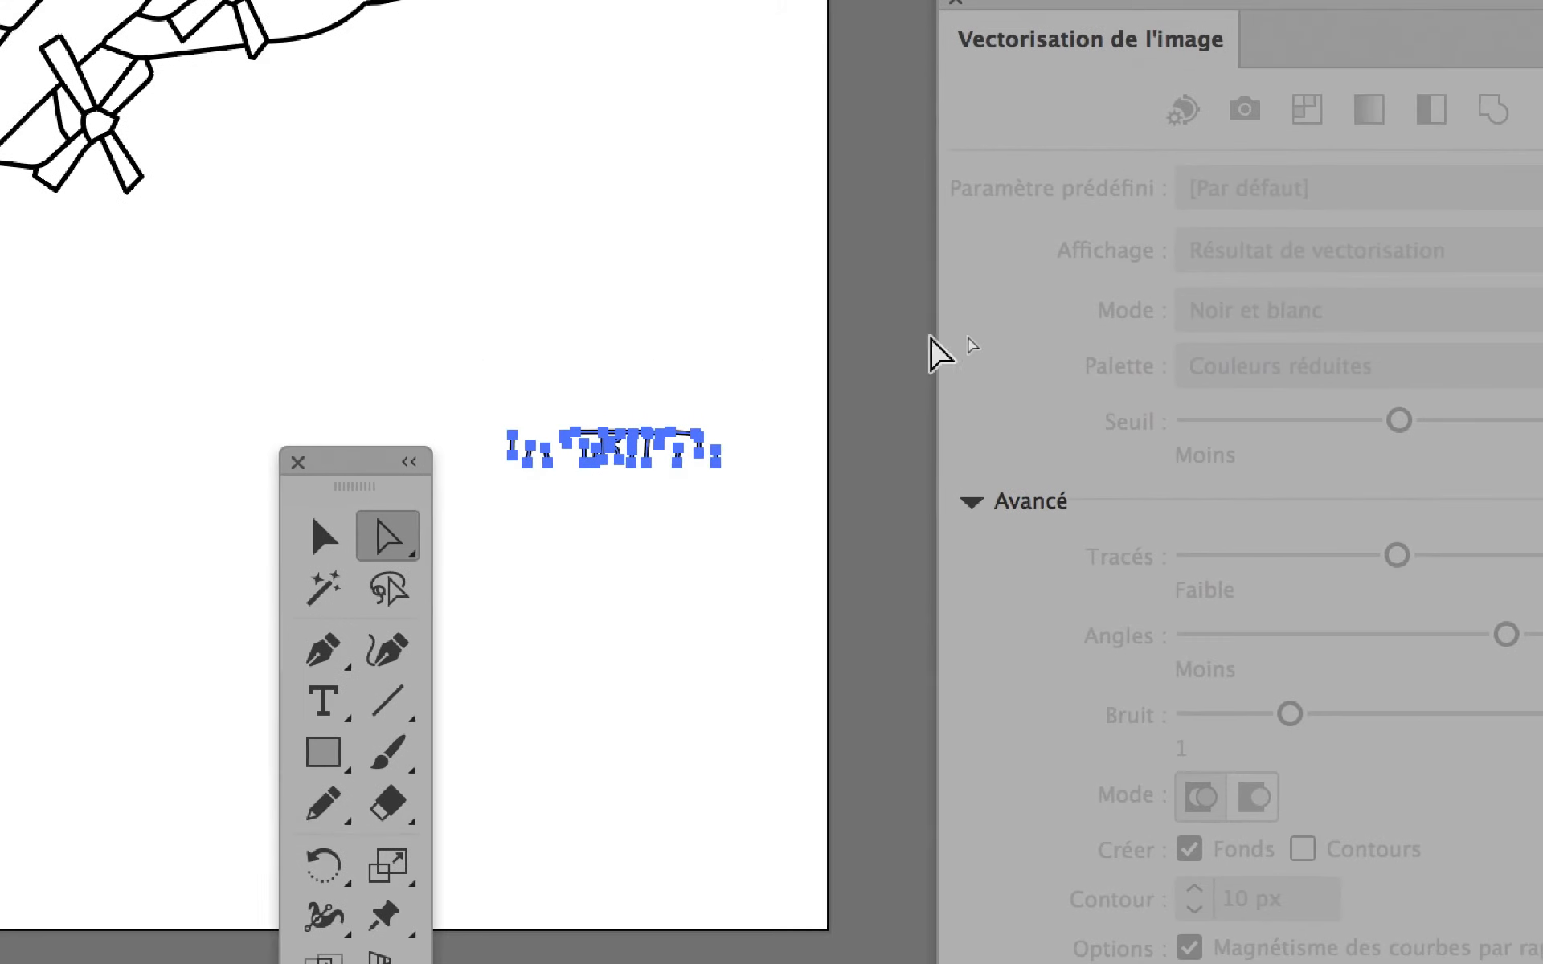
{"action": "key", "text": "Delete"}
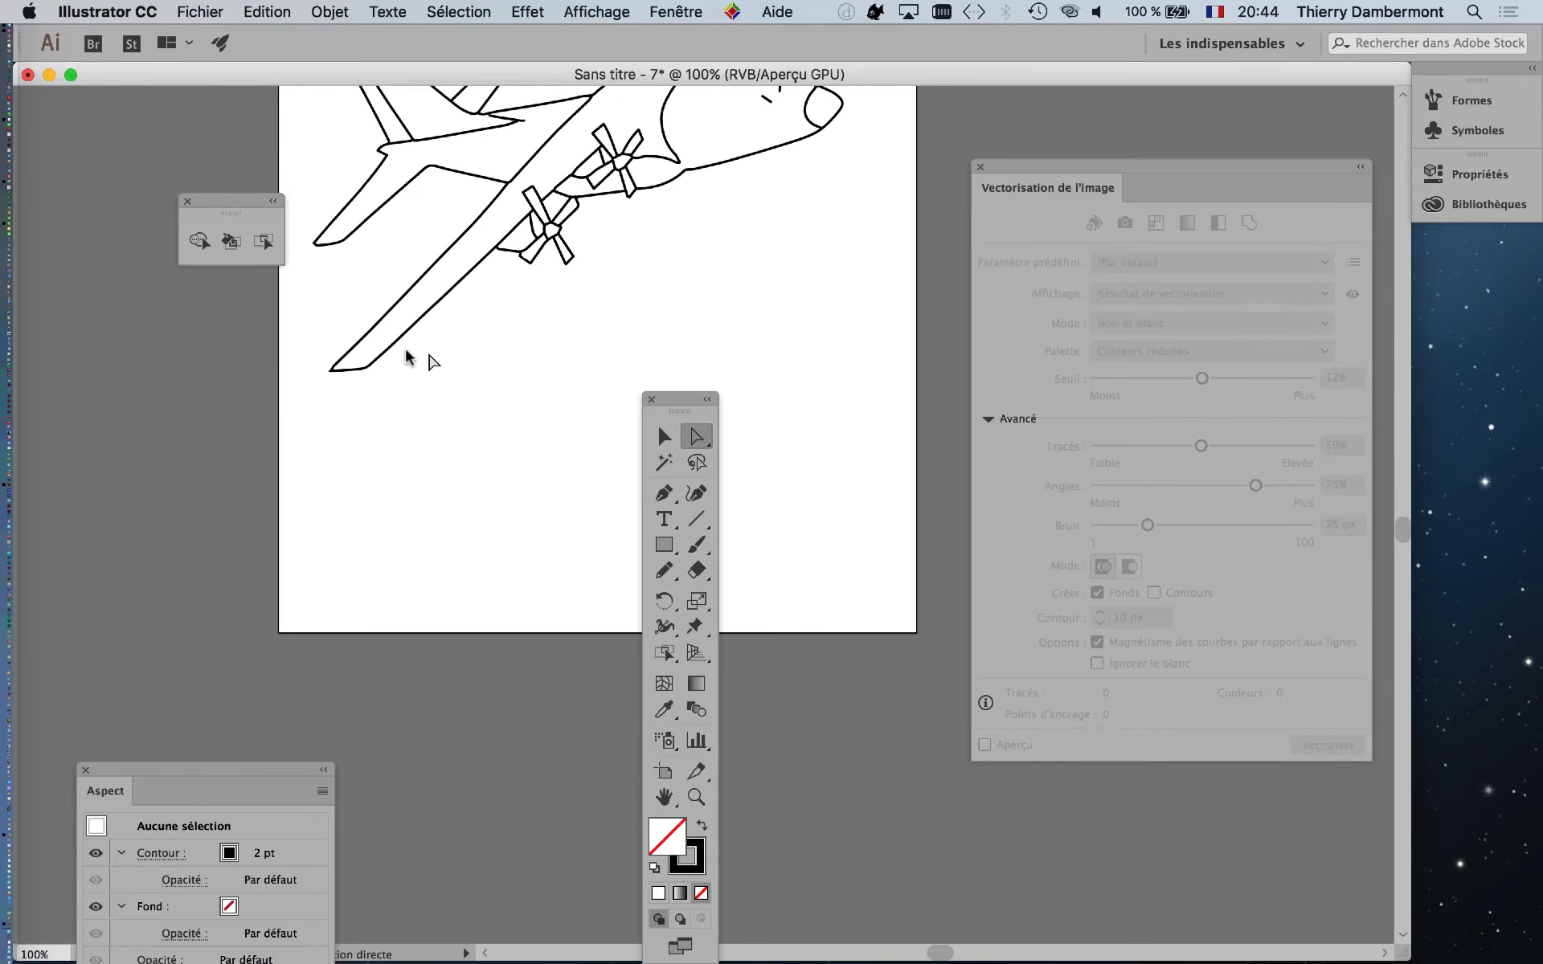
{"action": "left_click_drag", "start_coordinate": [680, 399], "coordinate": [81, 169]}
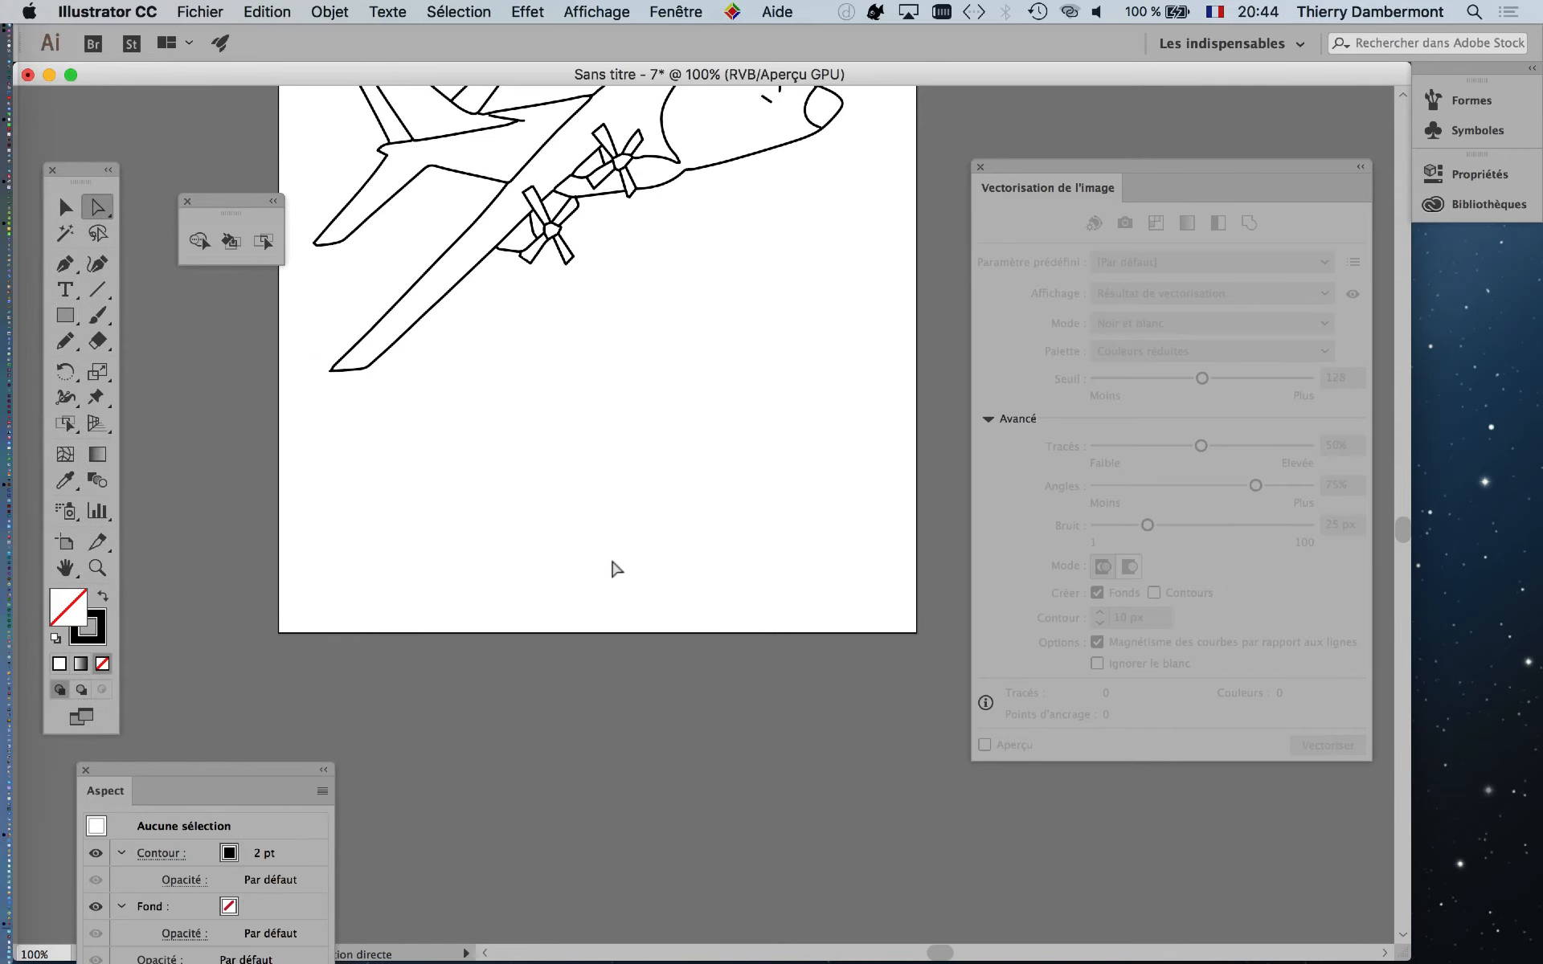
{"action": "left_click_drag", "start_coordinate": [676, 468], "coordinate": [676, 618]}
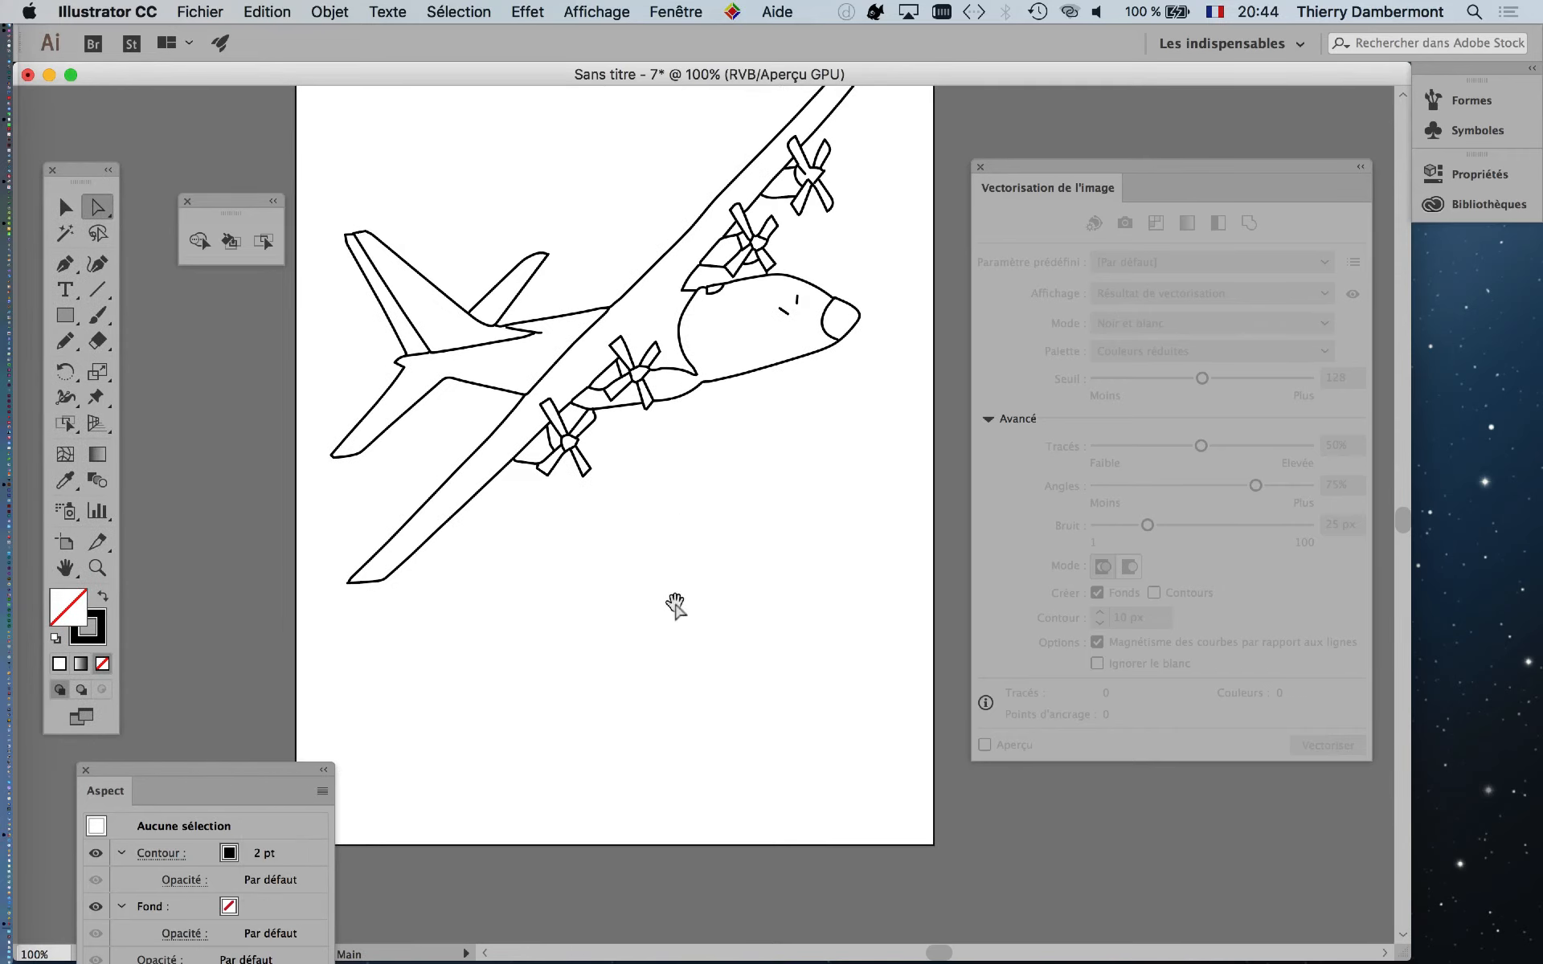